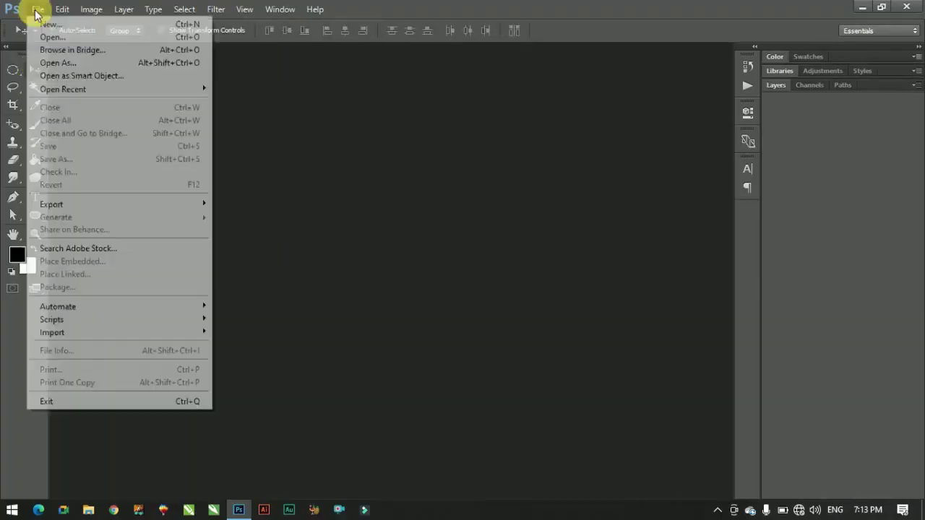
Create a new white 1080 × 1080 px document at 72 pixels per inch
click(40, 22)
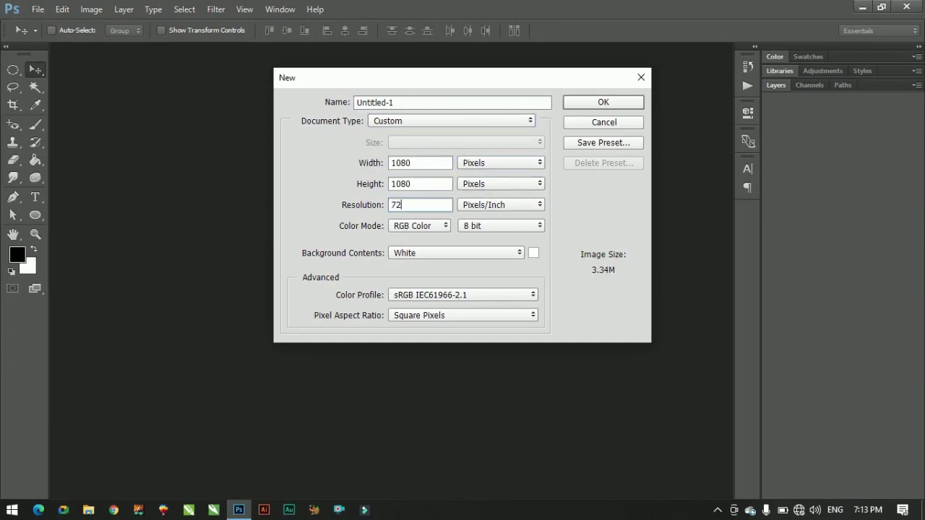
key(Escape)
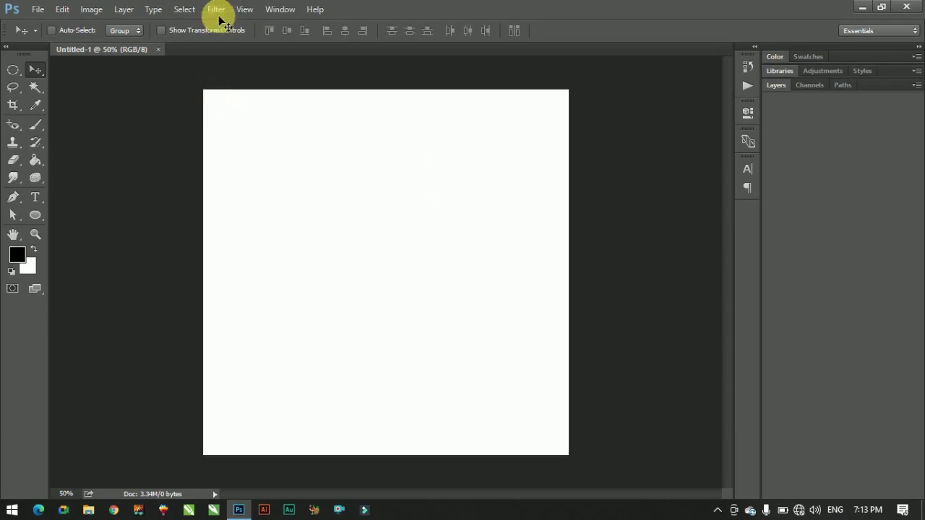
Add a New Guide Layout with columns turned off and 50 px margins on all sides
click(244, 9)
click(261, 347)
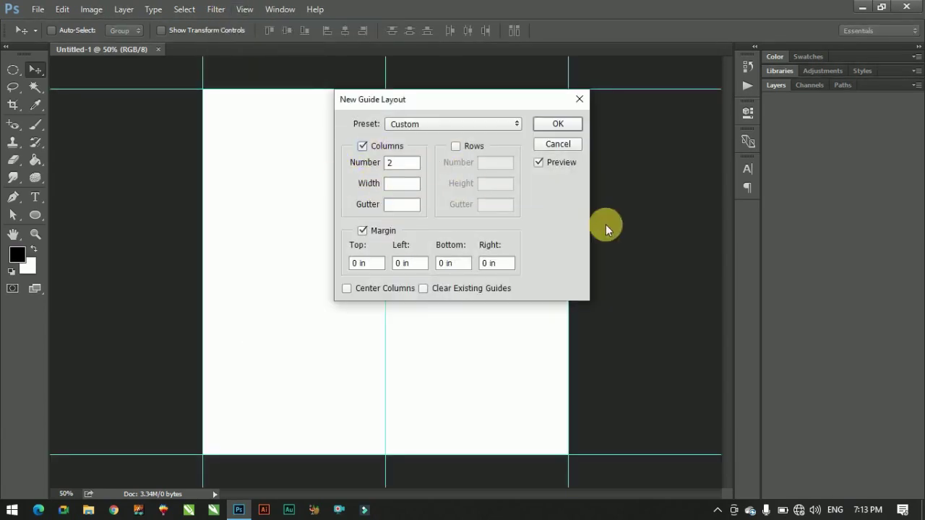
click(362, 146)
double_click(358, 263)
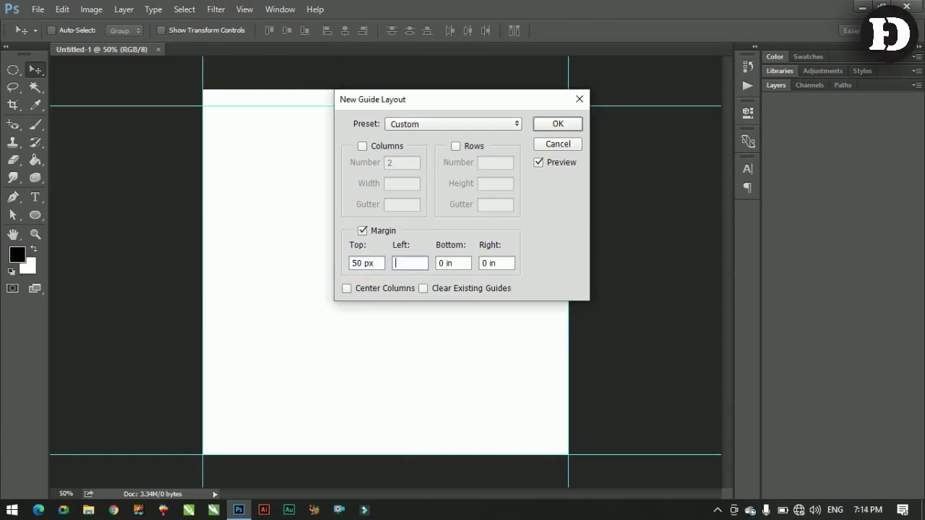
text(50 px)
key(Tab)
text(5)
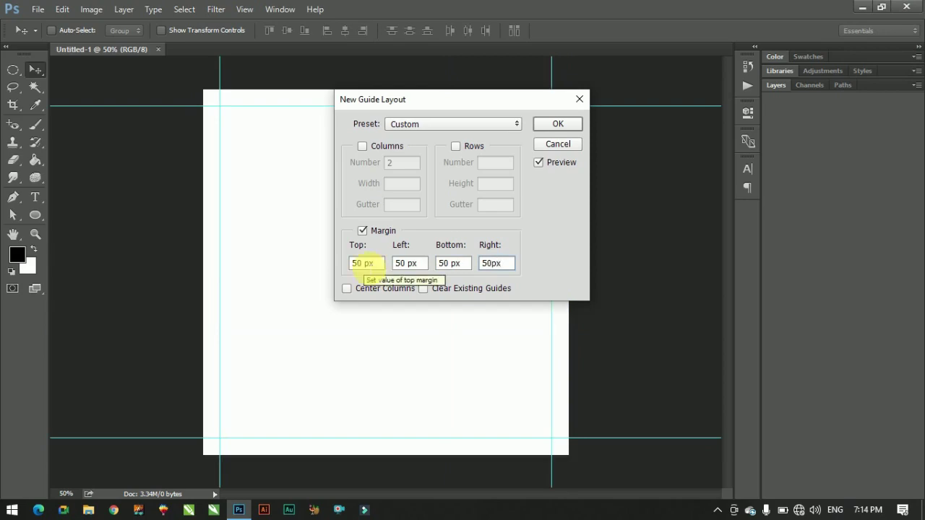
key(Return)
click(775, 85)
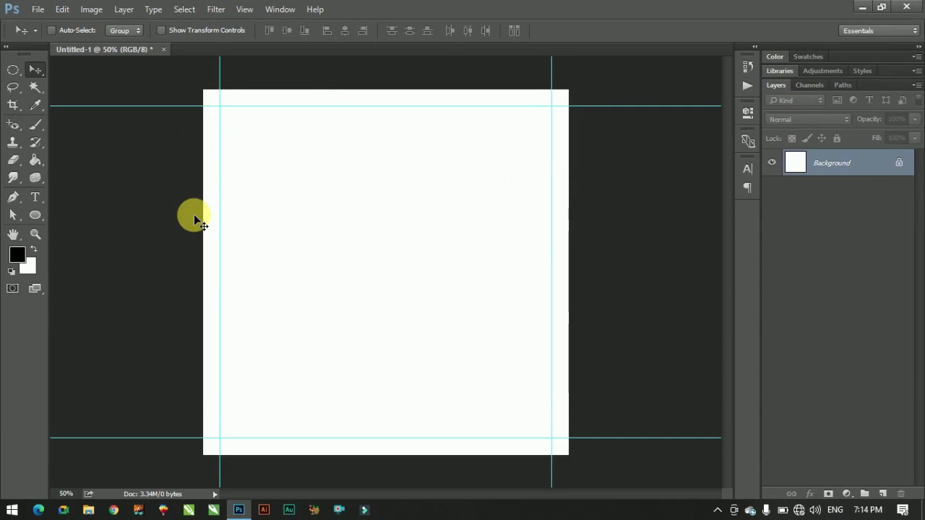
Draw a full-canvas rectangle and fill it with the blue gradient preset
right_click(35, 215)
click(109, 211)
mouse_move(204, 90)
mouse_down()
mouse_move(386, 242)
mouse_move(570, 456)
mouse_up()
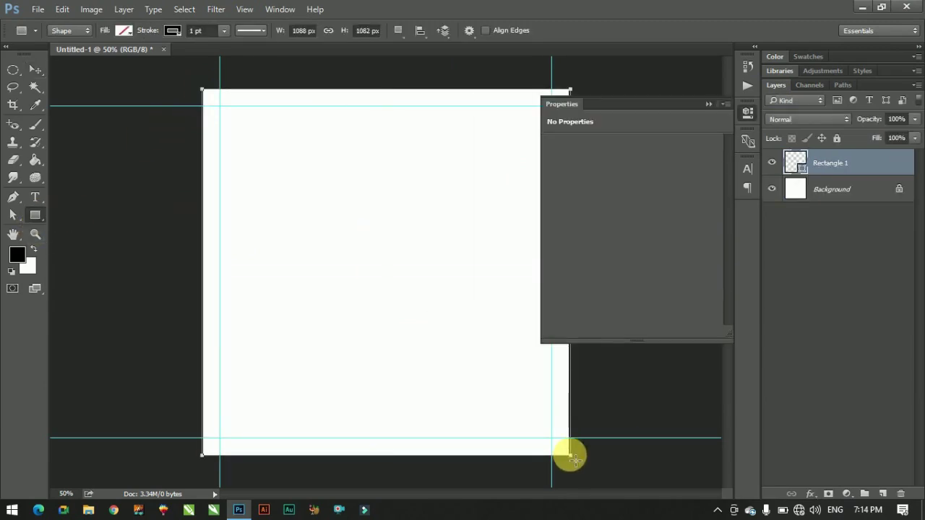
click(561, 187)
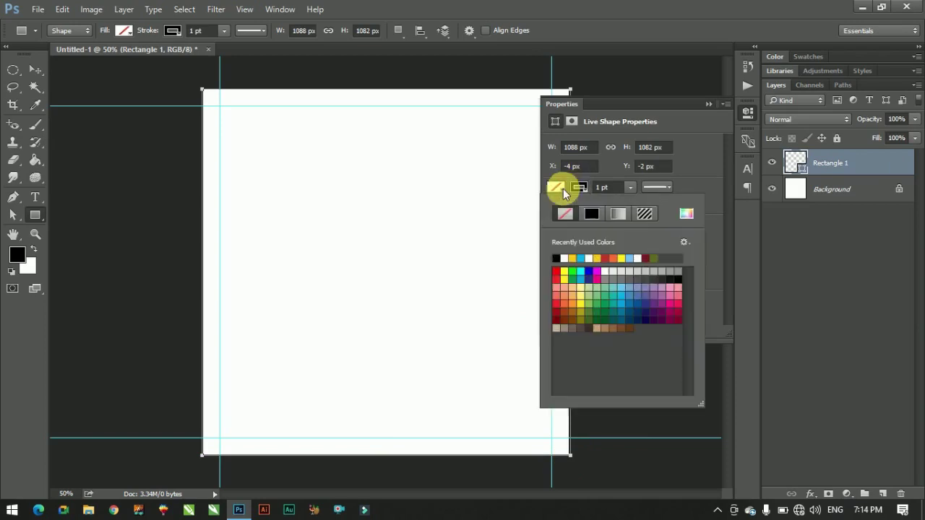
click(617, 213)
click(688, 294)
click(649, 288)
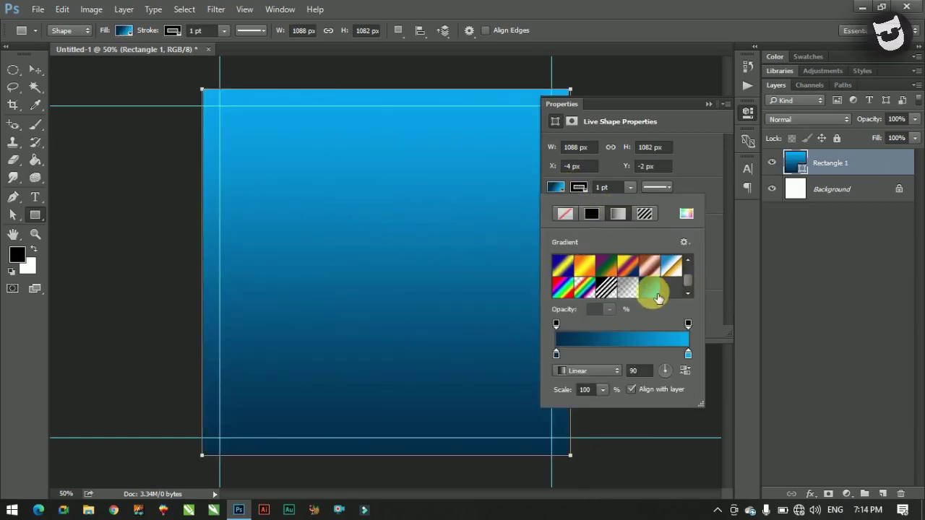
Make the rectangle's gradient radial and reversed so the centre is bright
click(589, 371)
click(584, 391)
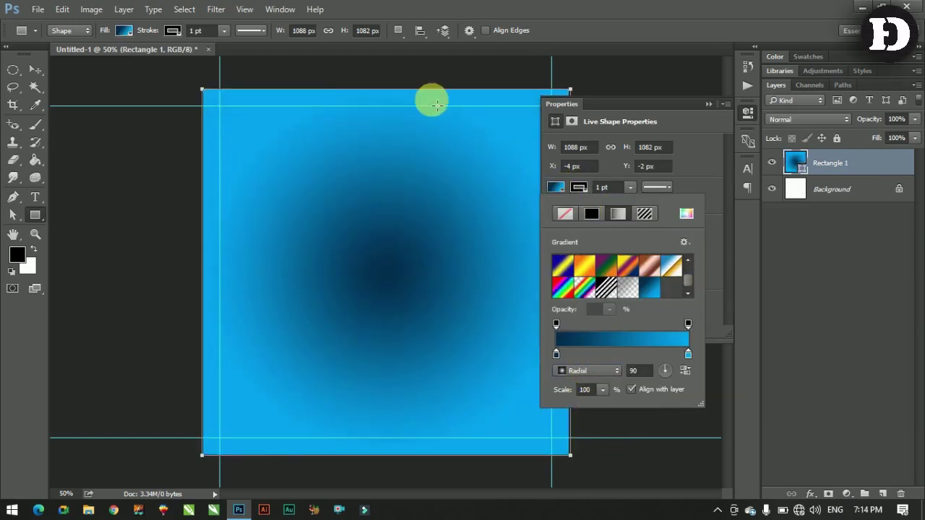
click(684, 371)
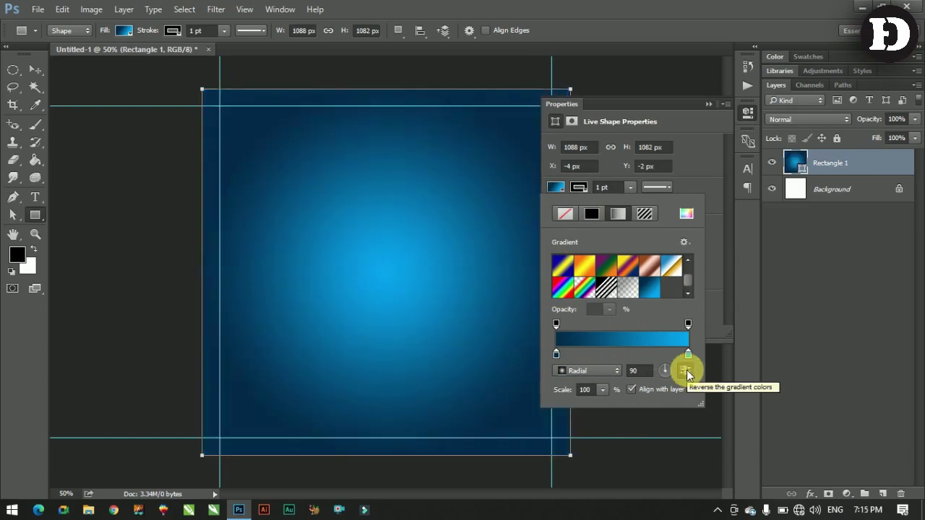
click(708, 104)
key(v)
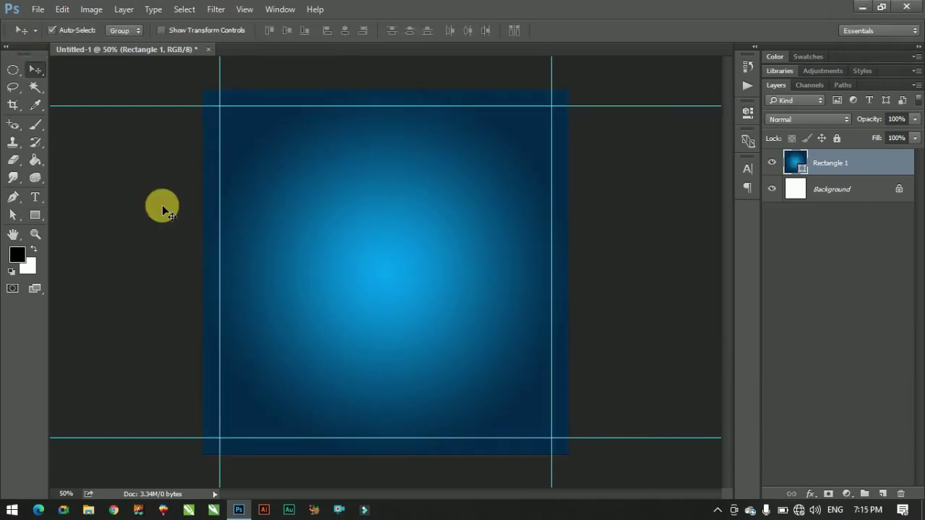
key(ctrl+o)
Open the coffee and linen photos, then drag the linen texture into the poster and scale it over the canvas
double_click(162, 205)
drag(164, 77, 264, 174)
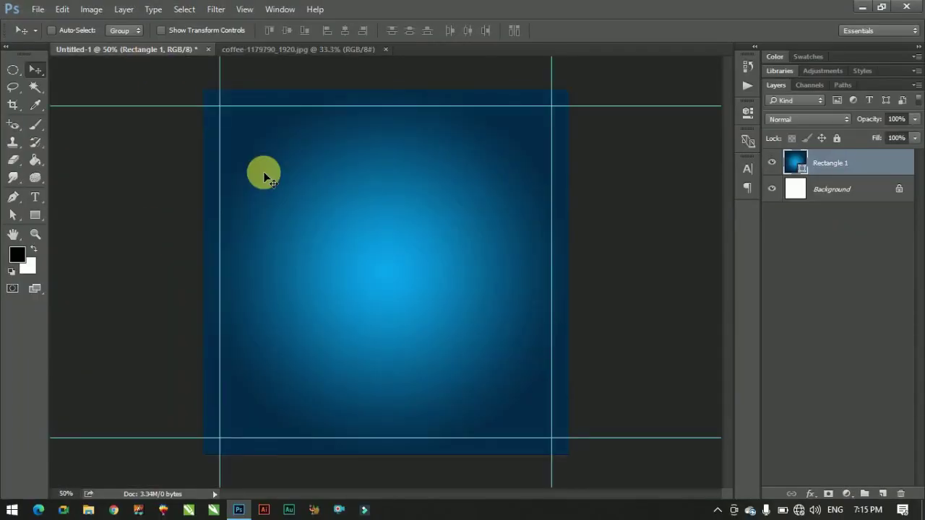
key(ctrl+o)
double_click(497, 351)
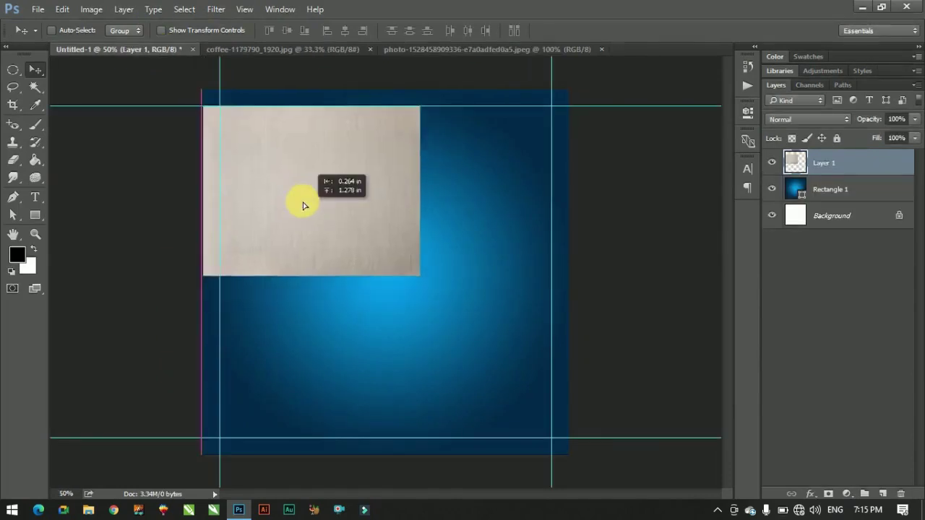
drag(165, 30, 316, 186)
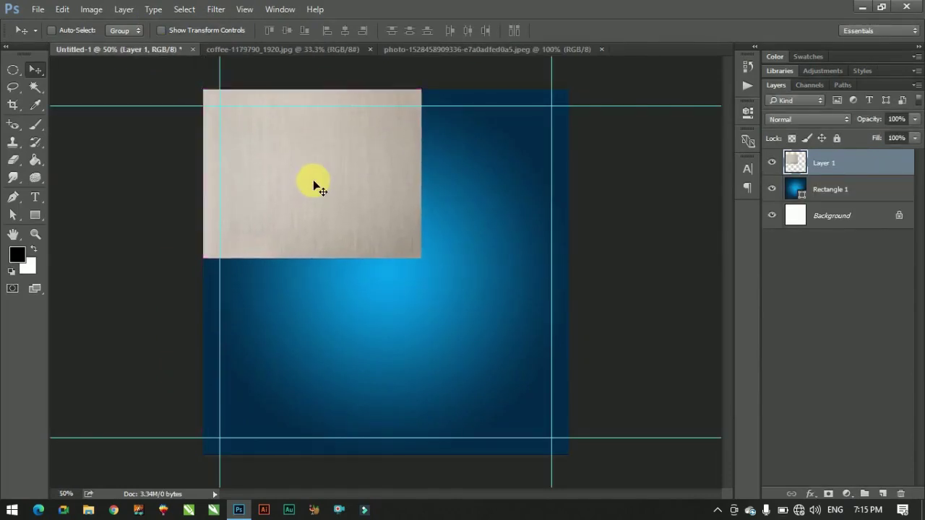
key(ctrl+t)
drag(419, 258, 696, 449)
key(Return)
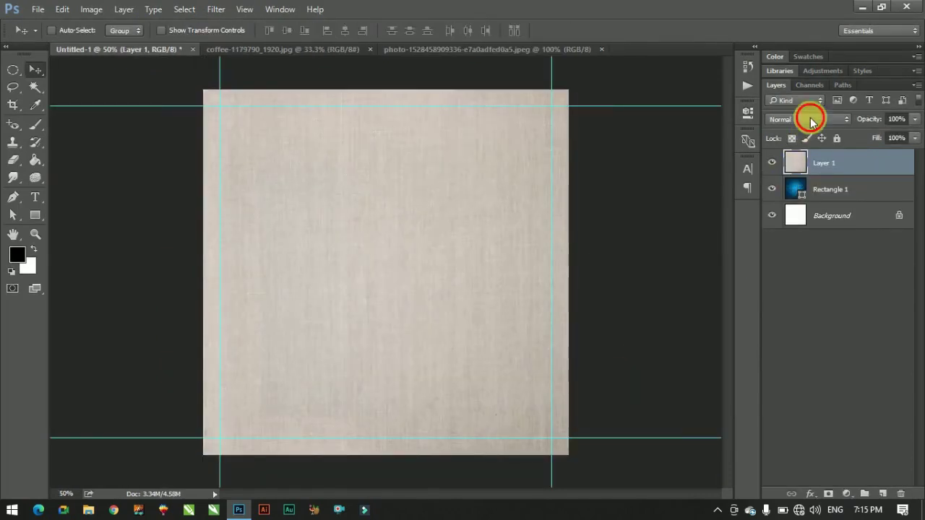
Set the texture layer to Overlay blend mode at 46% opacity
click(808, 119)
click(791, 254)
click(915, 118)
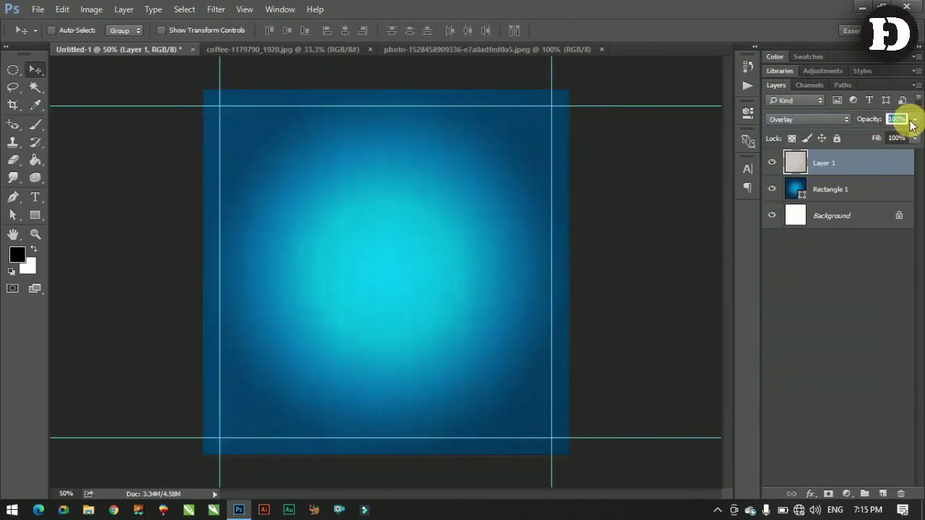
drag(915, 134, 874, 136)
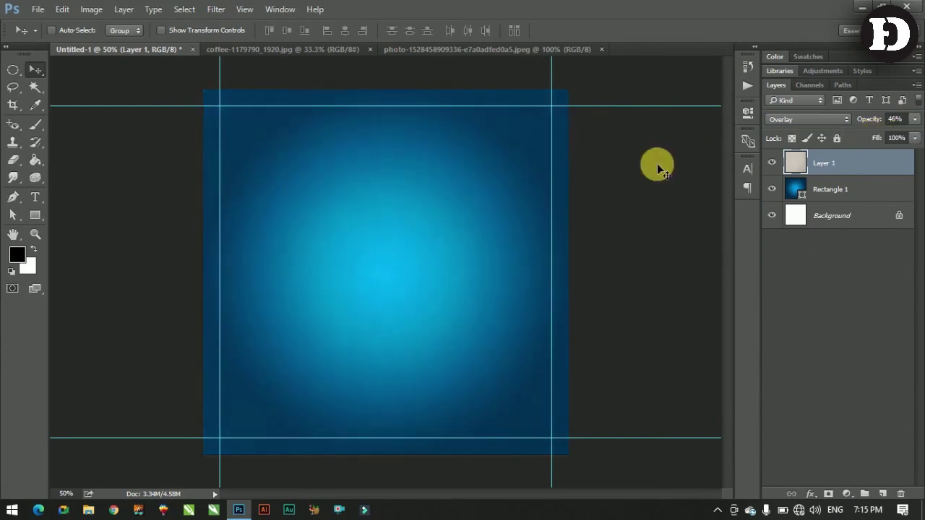
key(ctrl+0)
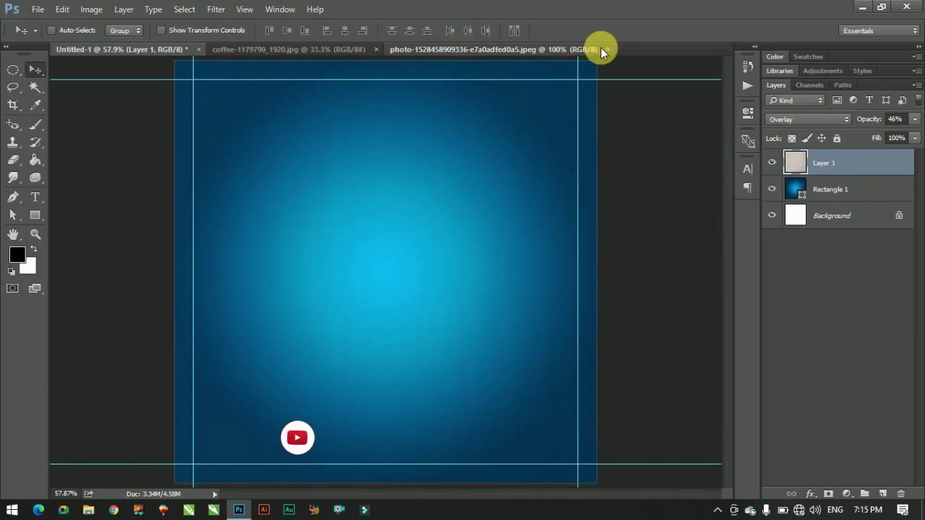
In the coffee photo, trace a Pen path along the saucer and biscuit edges
click(607, 49)
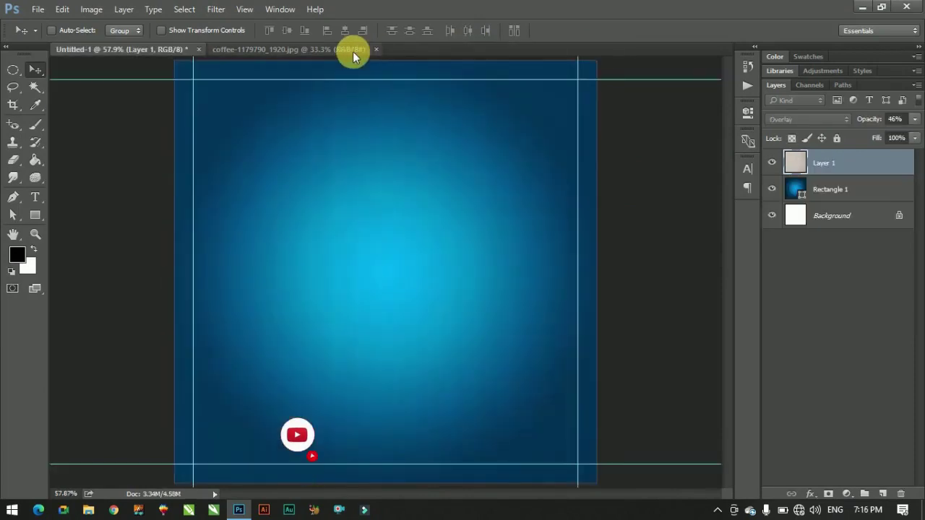
click(352, 51)
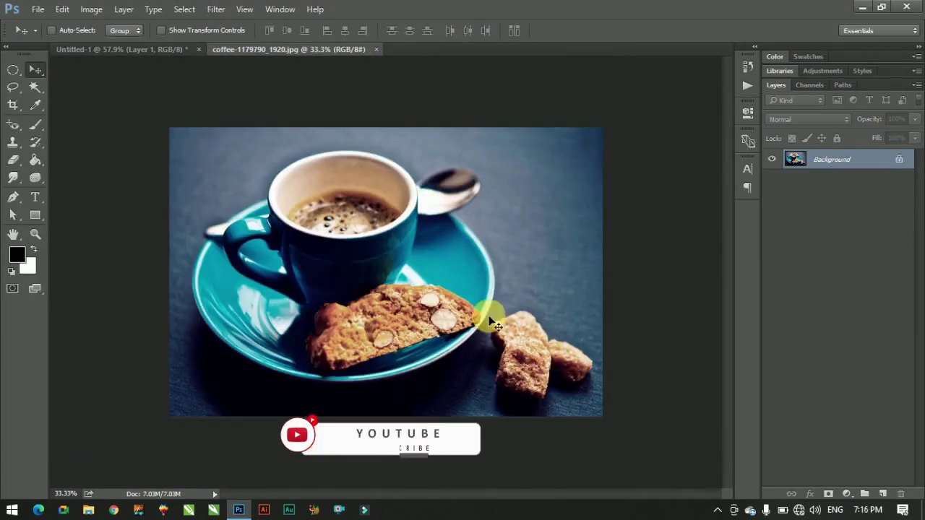
click(13, 196)
scroll(210, 242, up, 1)
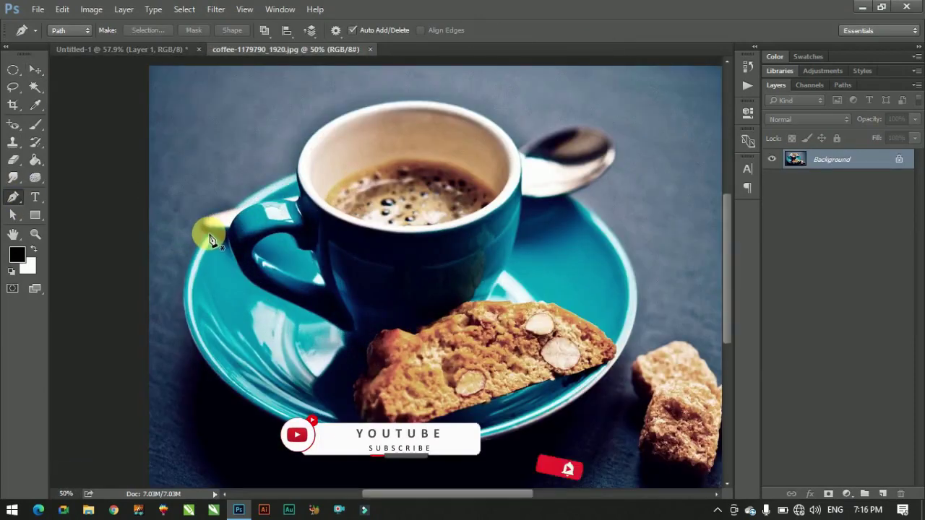
click(71, 30)
click(203, 237)
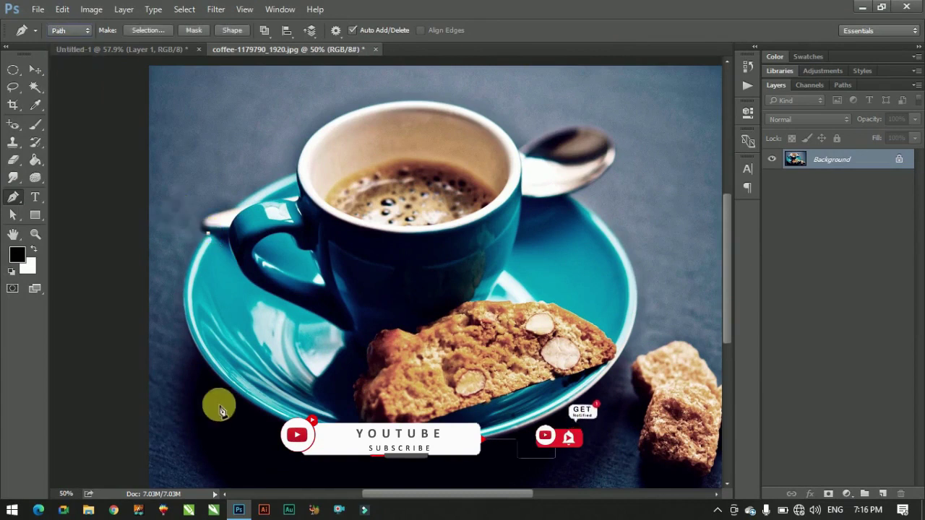
drag(213, 371, 271, 429)
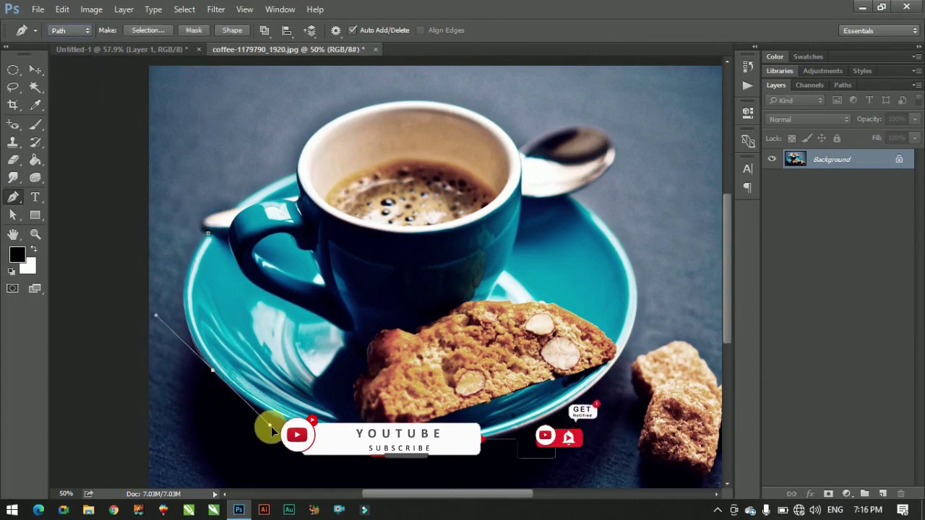
click(212, 368)
drag(621, 354, 692, 250)
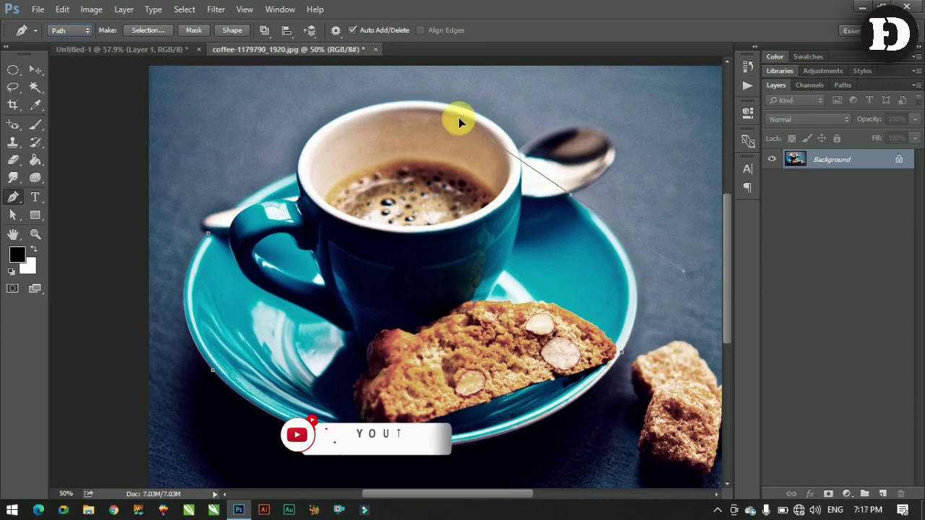
Close the path around the spoon and cup rim, select it with 2 px feather, and copy it to a new layer
drag(571, 194, 508, 146)
click(597, 129)
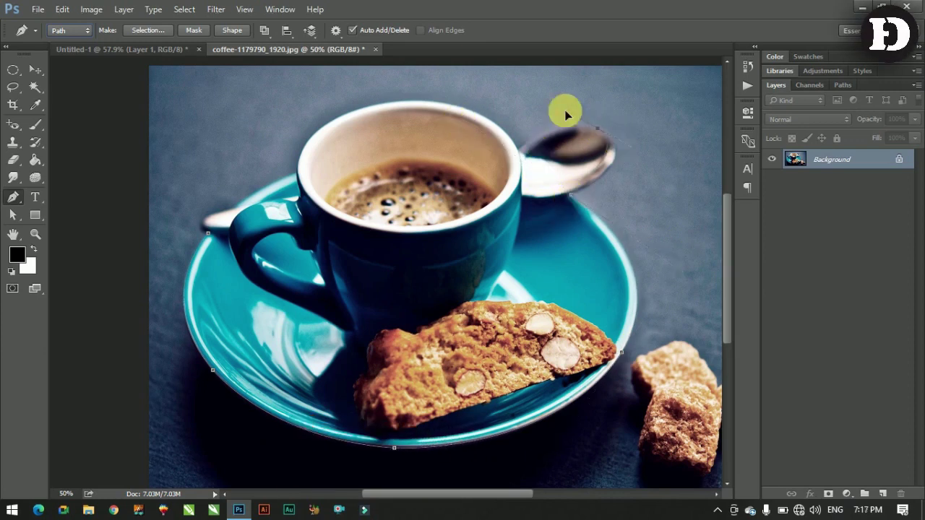
click(518, 151)
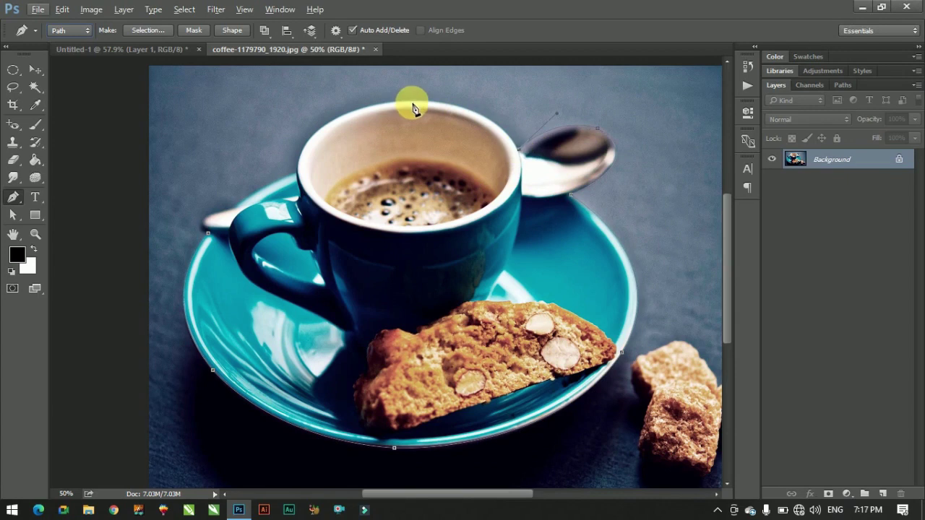
drag(296, 175, 300, 241)
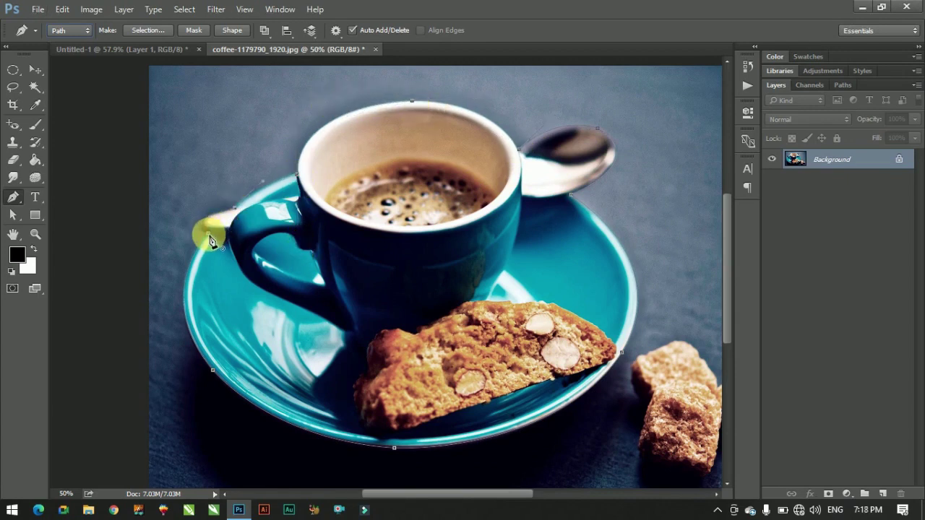
right_click(236, 260)
click(266, 252)
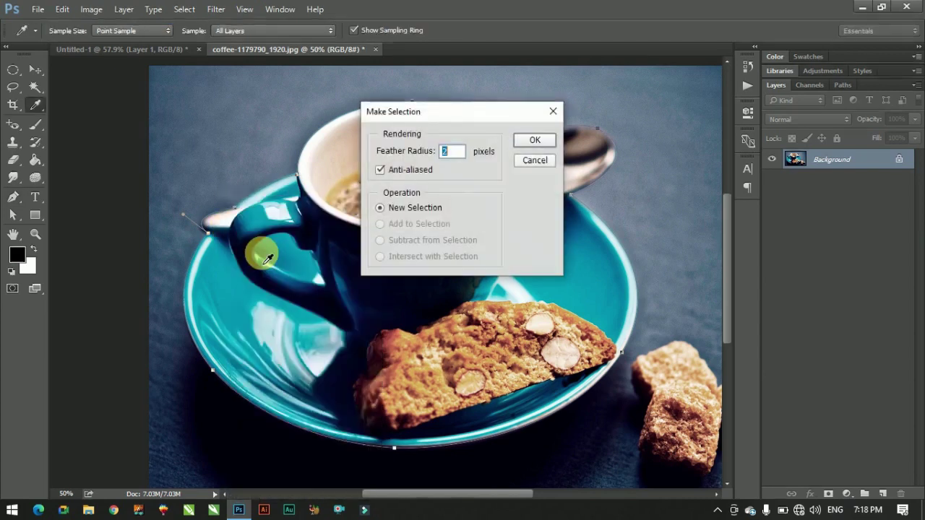
key(Return)
key(ctrl+j)
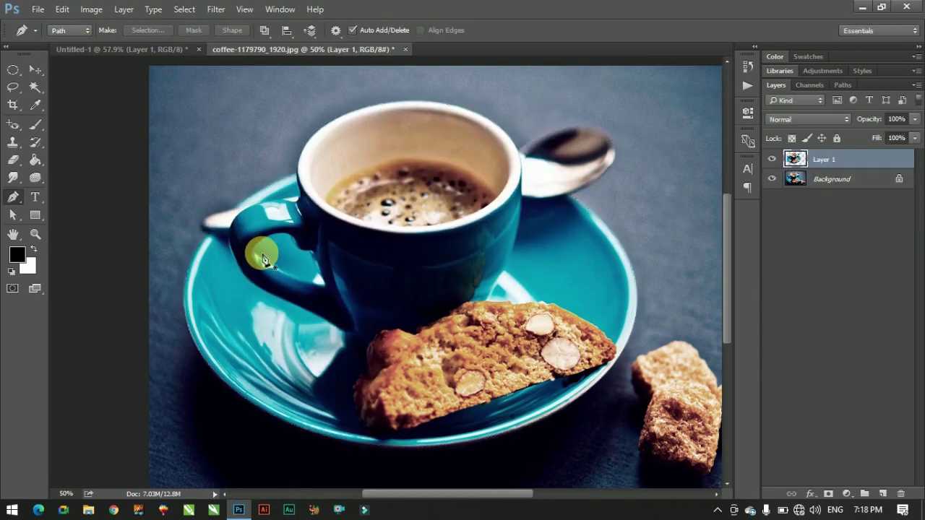
Move the cut-out cup into the poster and convert it to a smart object
key(v)
click(773, 179)
drag(361, 188, 338, 241)
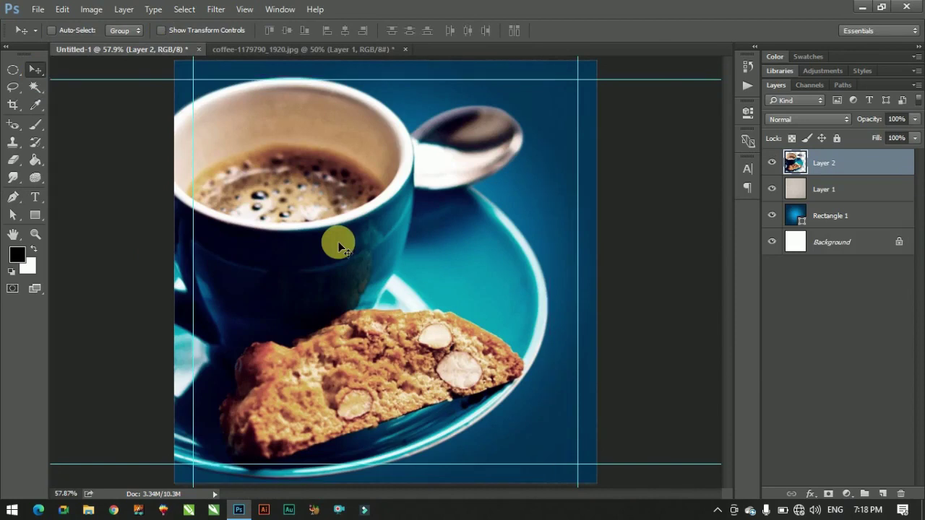
right_click(847, 164)
click(752, 234)
Scale the cup down, centre it on the canvas, then enlarge it to medium size
key(ctrl+t)
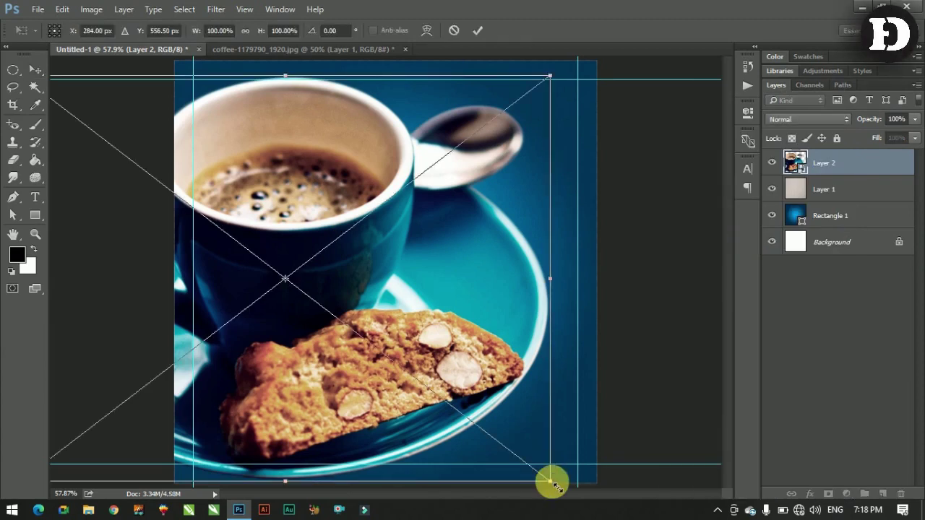
drag(551, 482, 172, 190)
drag(111, 137, 368, 307)
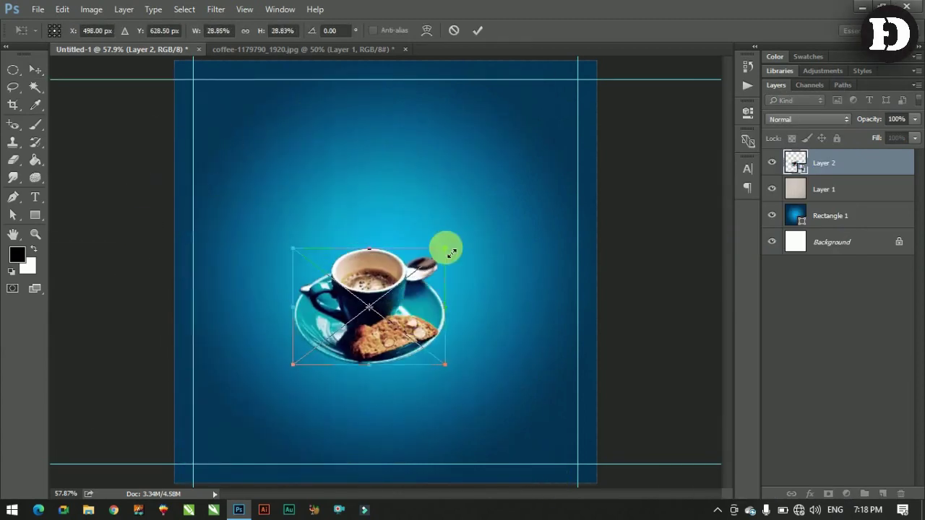
drag(451, 252, 491, 214)
key(Return)
click(831, 190)
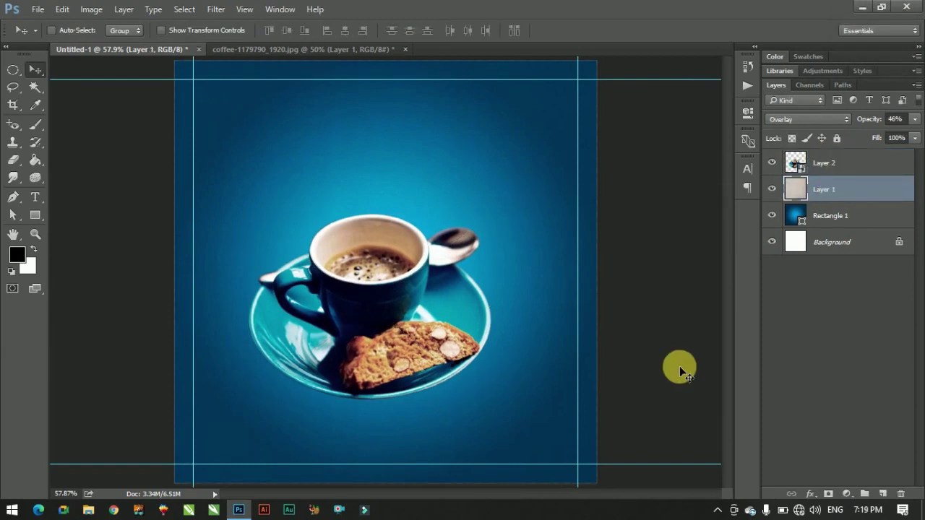
Draw a large ellipse on a new layer and fill it yellow
click(883, 494)
click(35, 214)
click(76, 239)
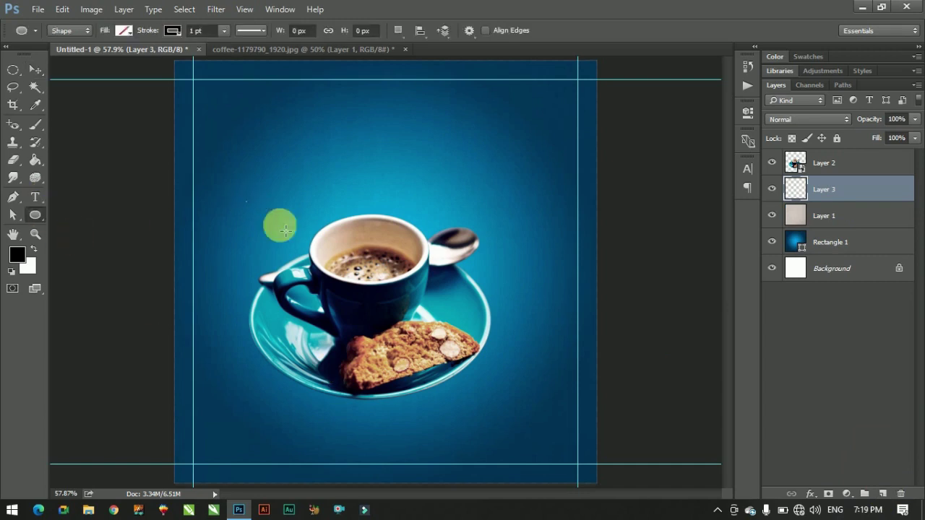
drag(279, 221, 522, 400)
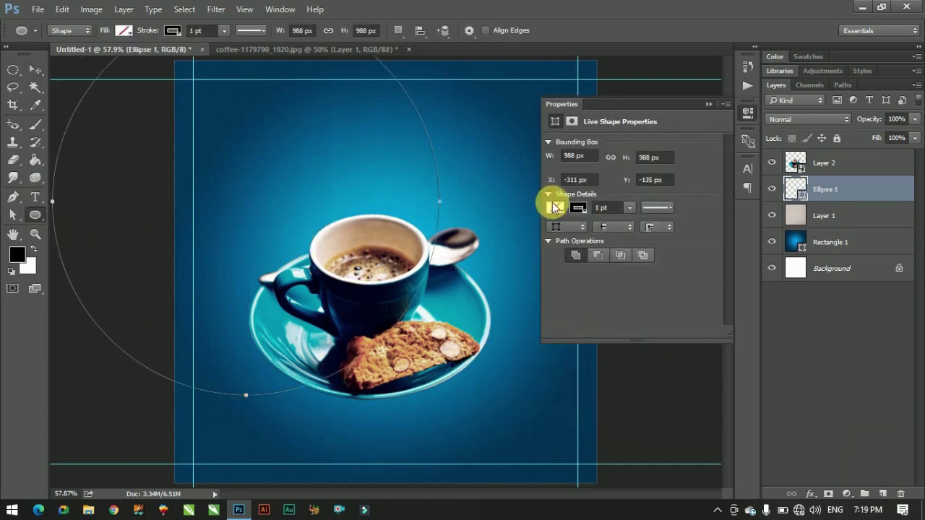
click(554, 206)
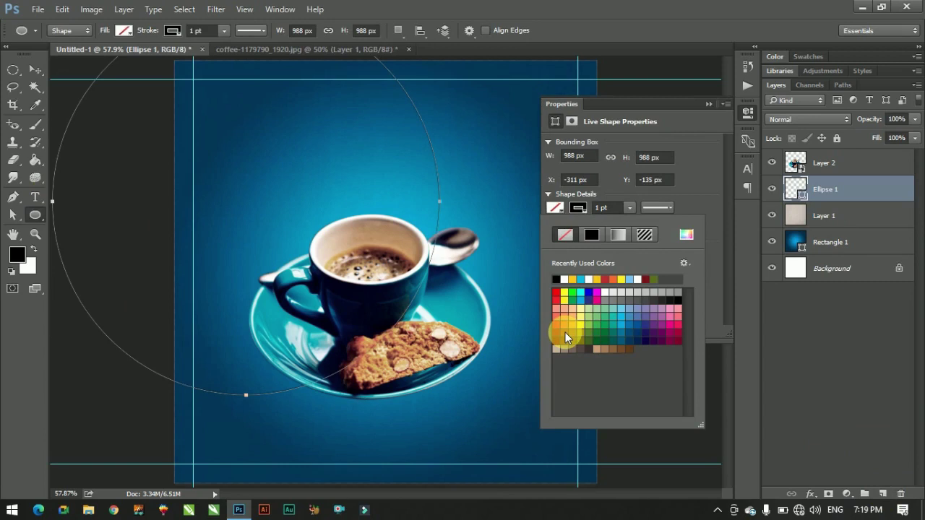
click(567, 324)
click(587, 280)
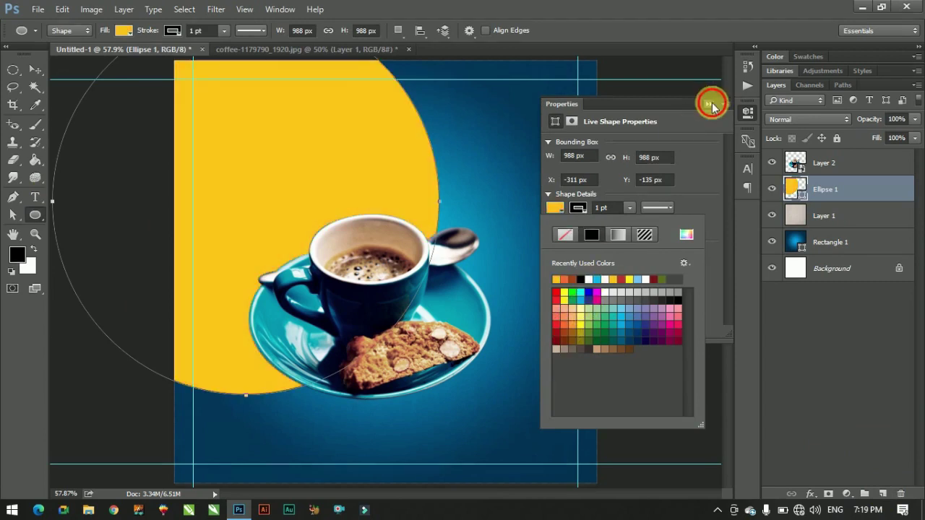
click(710, 104)
Enlarge the yellow circle, lower it so its top half rises from the bottom, and centre it horizontally
click(35, 70)
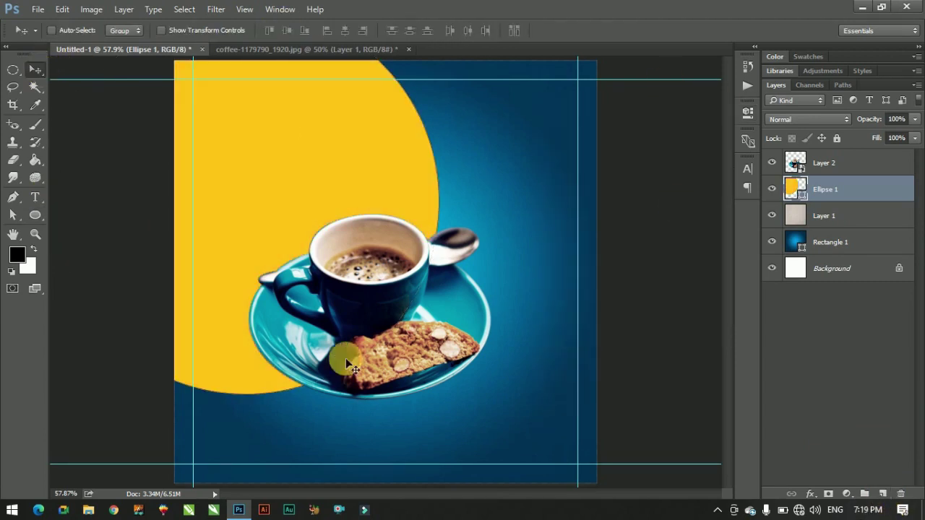
click(829, 215)
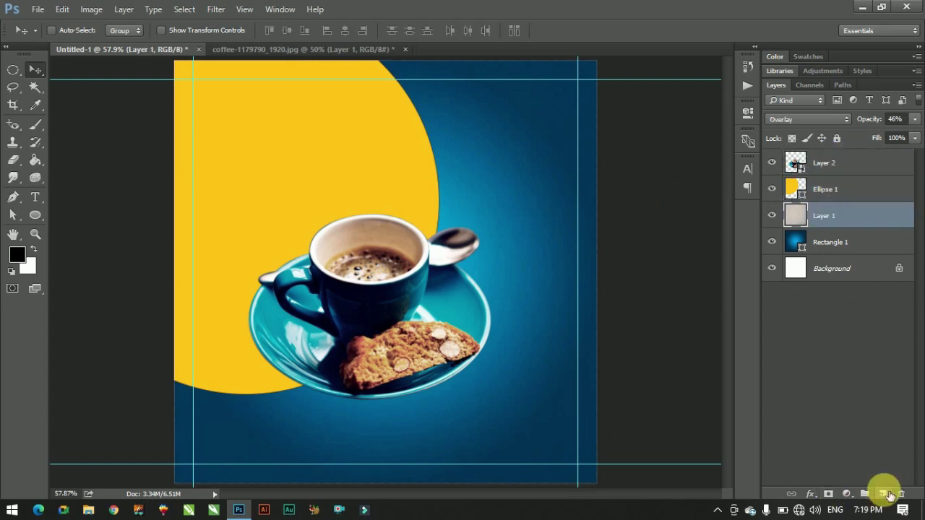
click(865, 185)
click(36, 215)
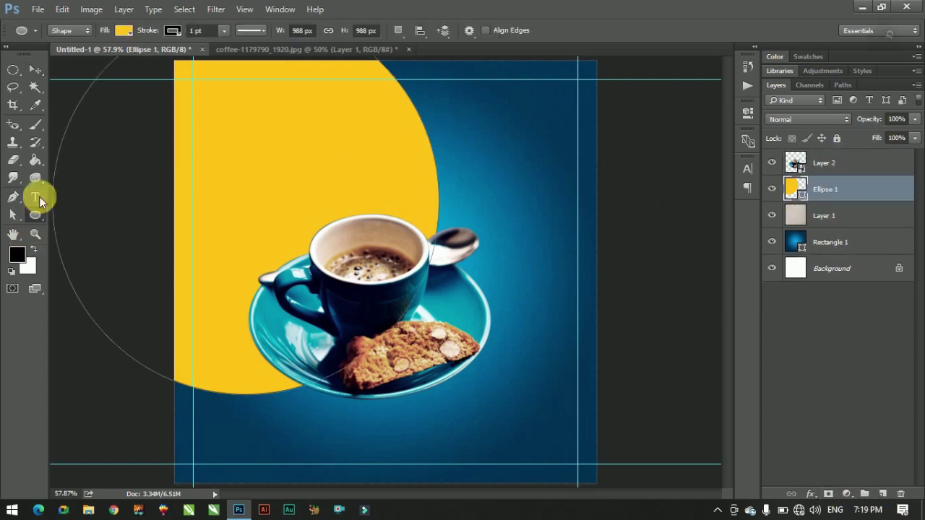
click(123, 30)
click(31, 70)
drag(293, 73, 443, 260)
key(ctrl+t)
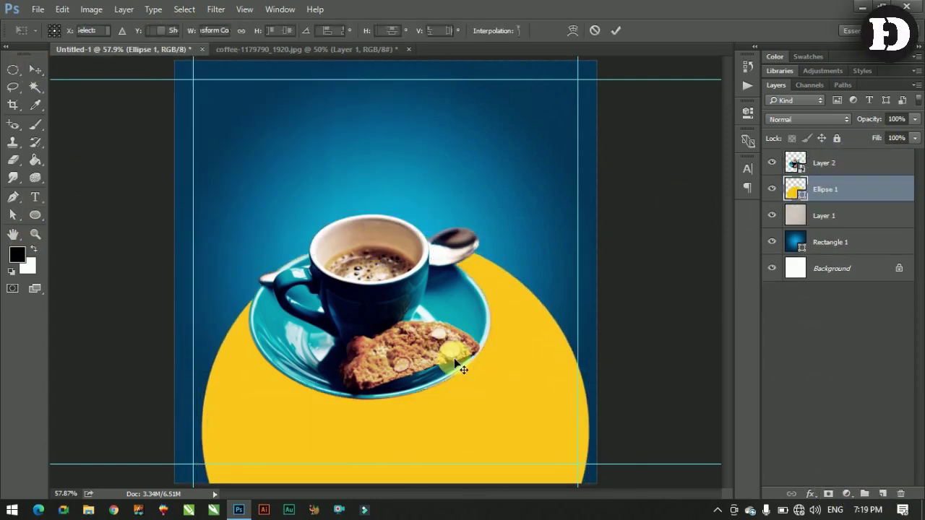
mouse_move(591, 236)
mouse_down()
mouse_move(634, 217)
mouse_move(626, 208)
mouse_up()
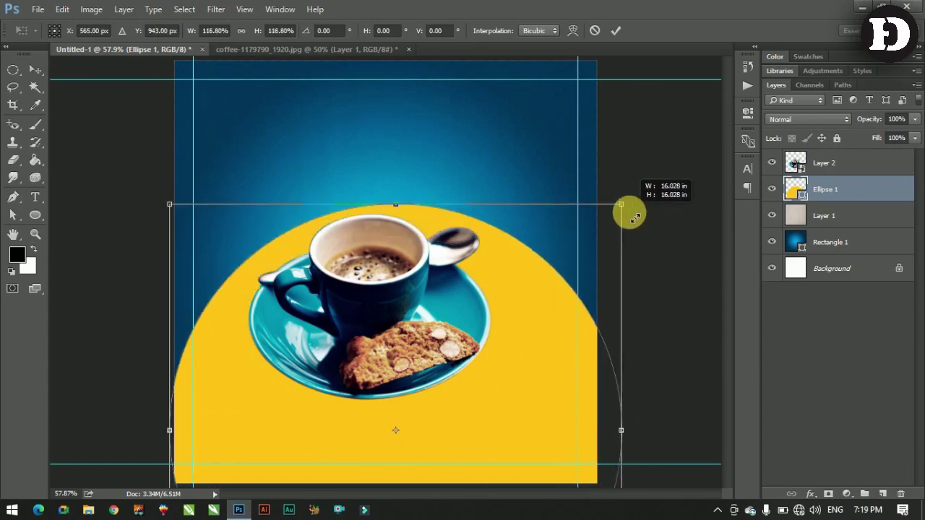
mouse_move(501, 375)
mouse_down()
mouse_move(501, 471)
mouse_move(499, 460)
mouse_up()
key(Return)
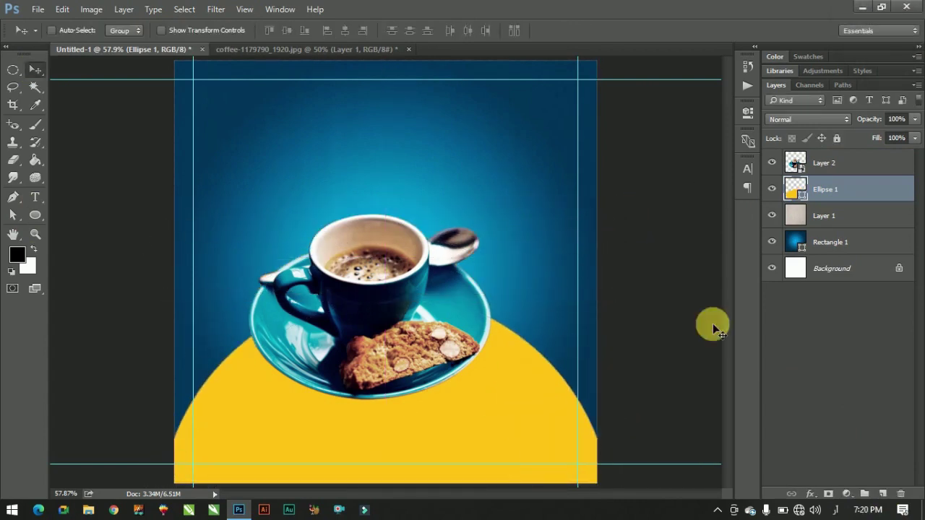
ctrl+click(846, 271)
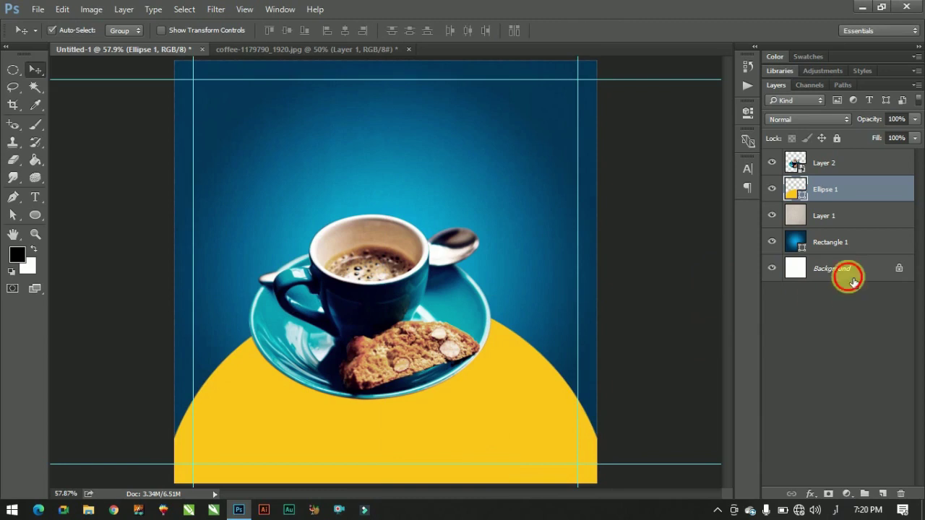
click(344, 31)
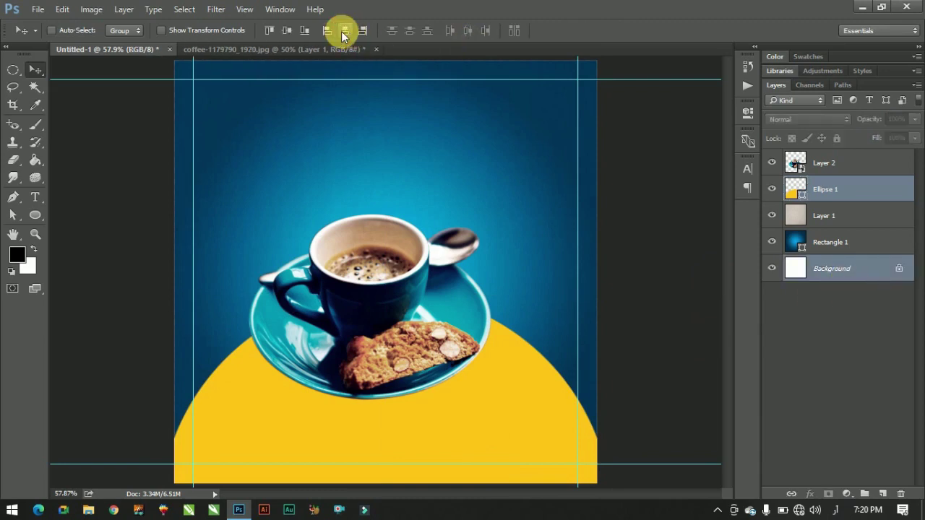
Make the coffee cup slightly larger and add an empty layer above the circle
ctrl+click(409, 258)
key(ctrl+t)
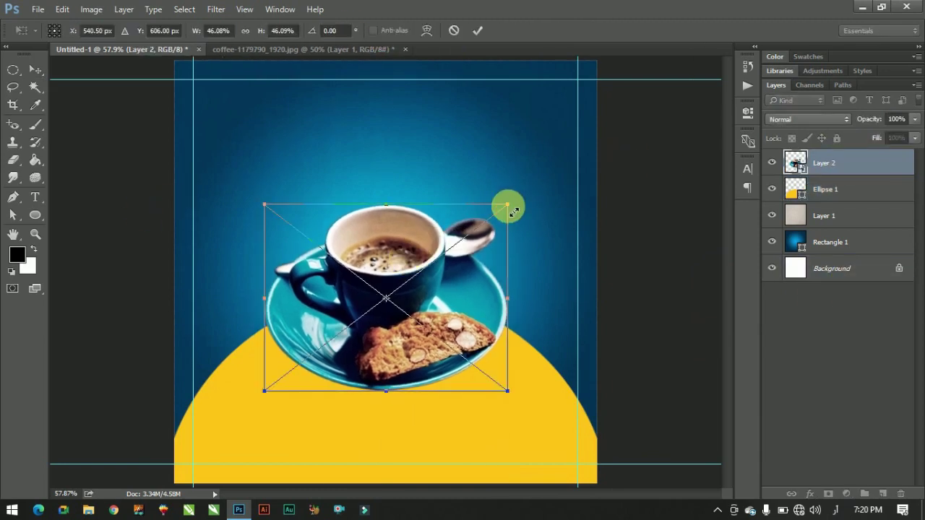
drag(508, 204, 522, 206)
key(Return)
click(838, 189)
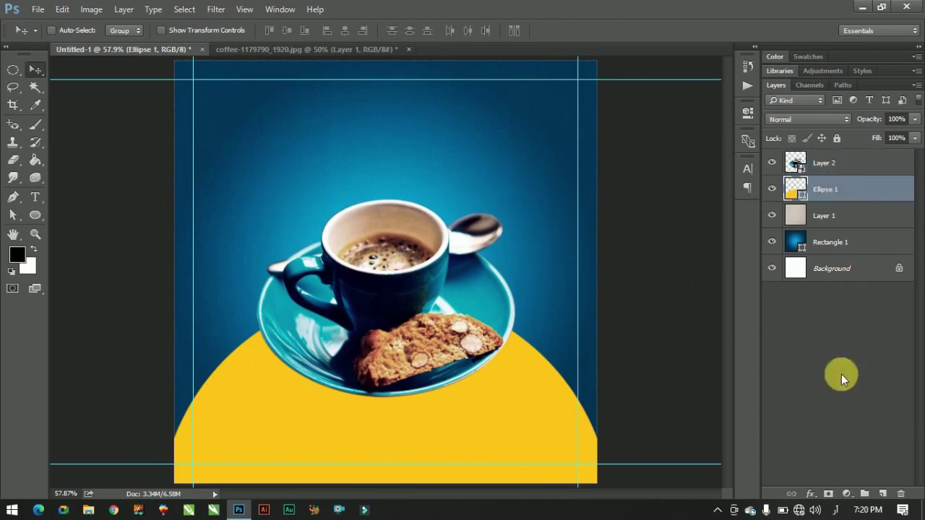
click(882, 494)
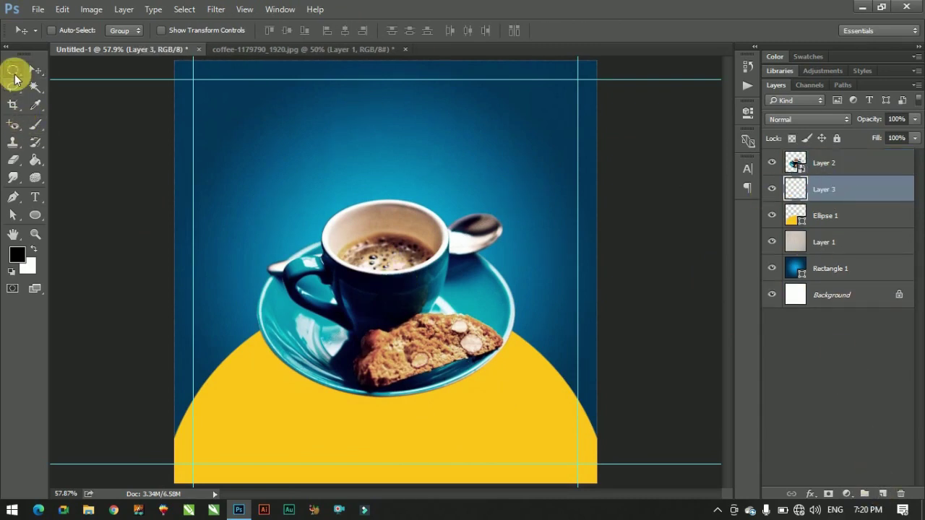
Fill an oval selection beneath the saucer with black and flatten it slightly
click(13, 70)
drag(266, 352, 509, 398)
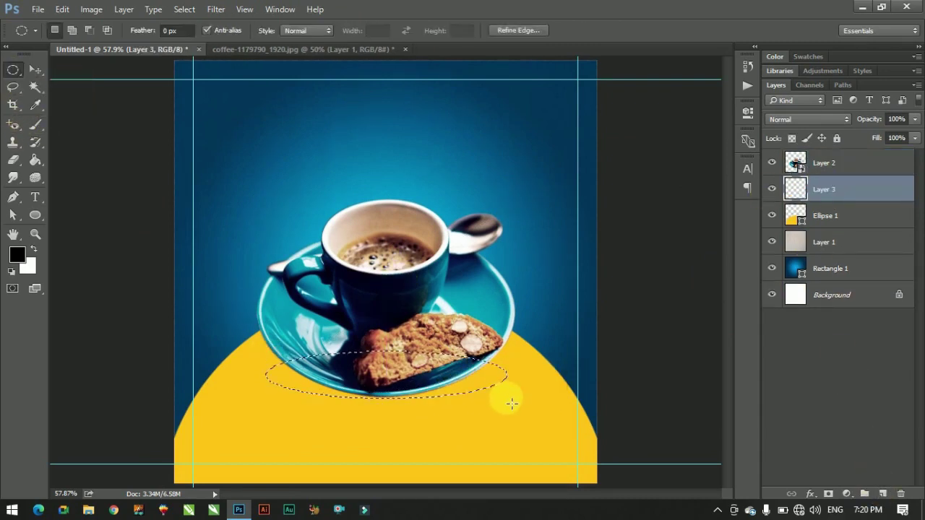
click(35, 160)
click(384, 379)
click(35, 69)
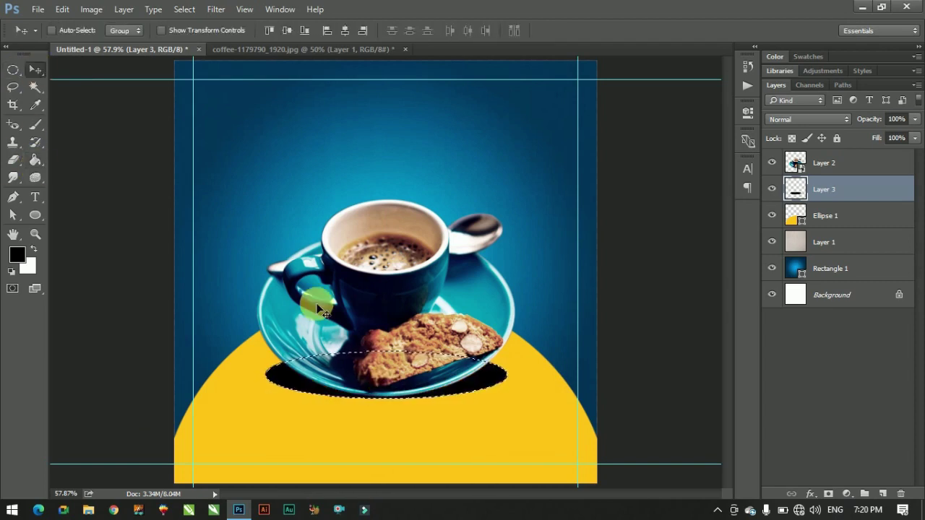
key(ctrl+t)
drag(387, 337, 389, 367)
key(Return)
key(ctrl+d)
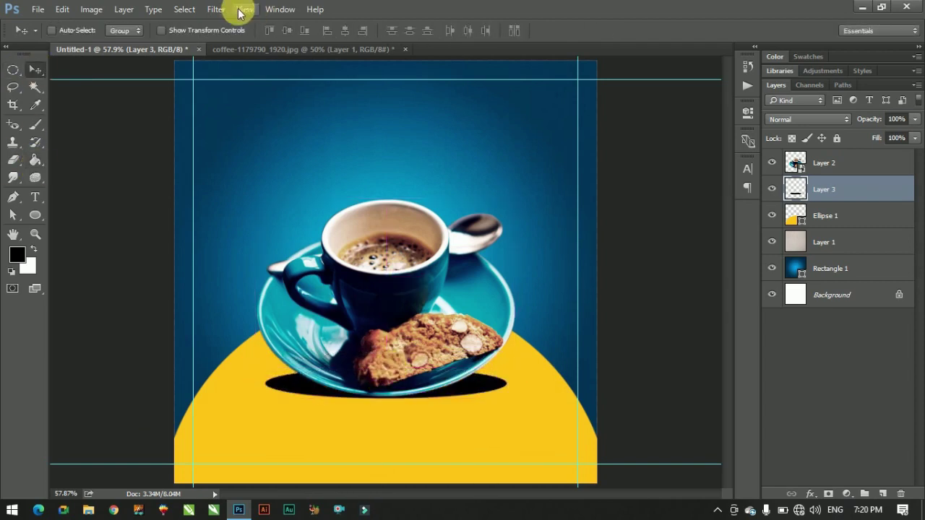
Apply a 26.4 Gaussian Blur to the oval and reshape it into a soft shadow
click(215, 8)
click(452, 208)
drag(649, 333, 669, 336)
key(Return)
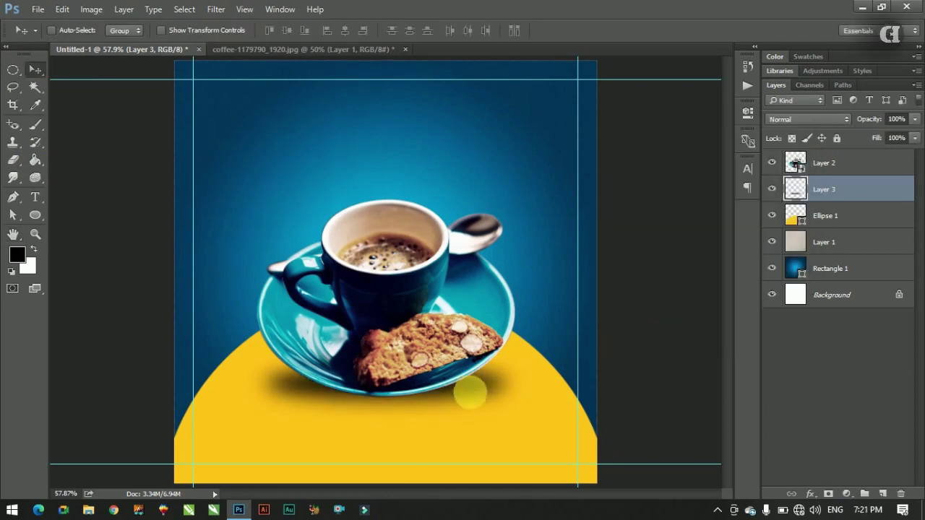
key(ctrl+t)
mouse_move(386, 353)
mouse_down()
mouse_move(392, 337)
mouse_move(395, 344)
mouse_up()
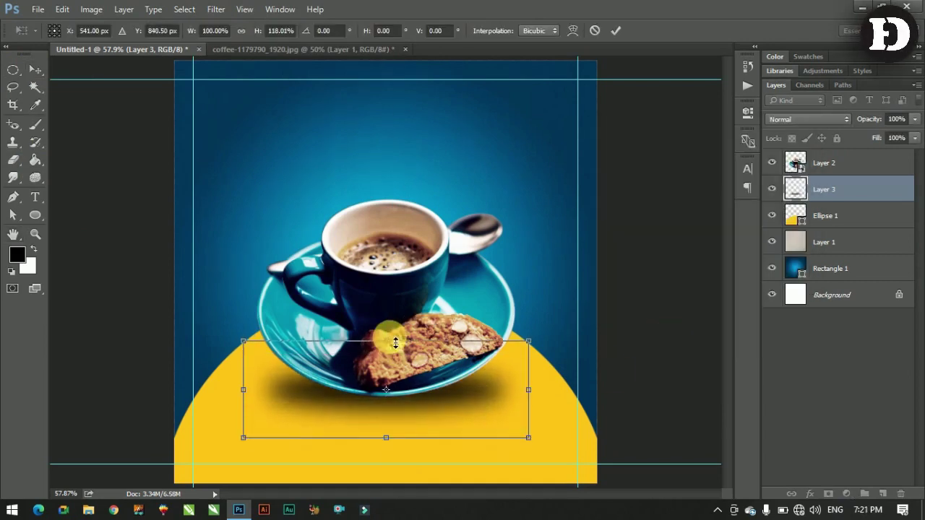
drag(539, 395, 516, 393)
key(Return)
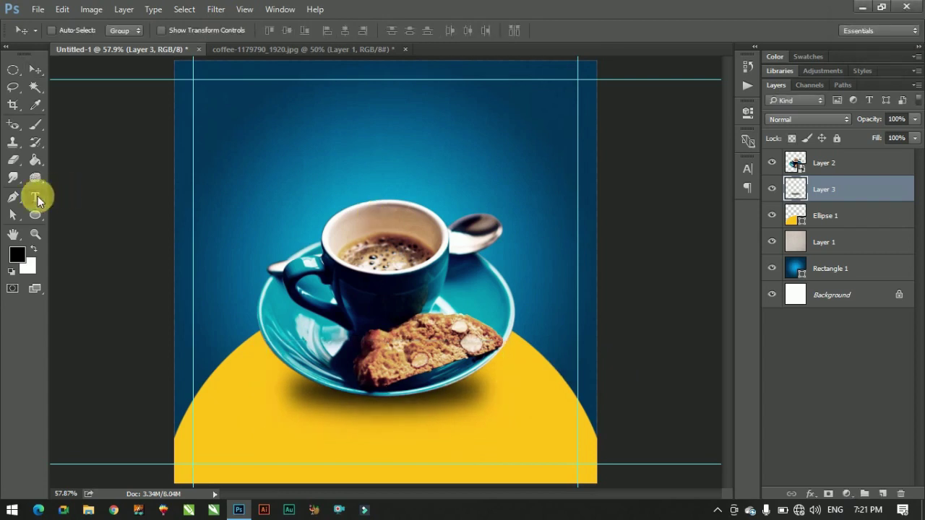
Type the two-line logo text 'LOGO / HERe' at the poster's top-left
click(35, 197)
click(221, 145)
text(LOGO)
key(Return)
text(HERe)
click(35, 70)
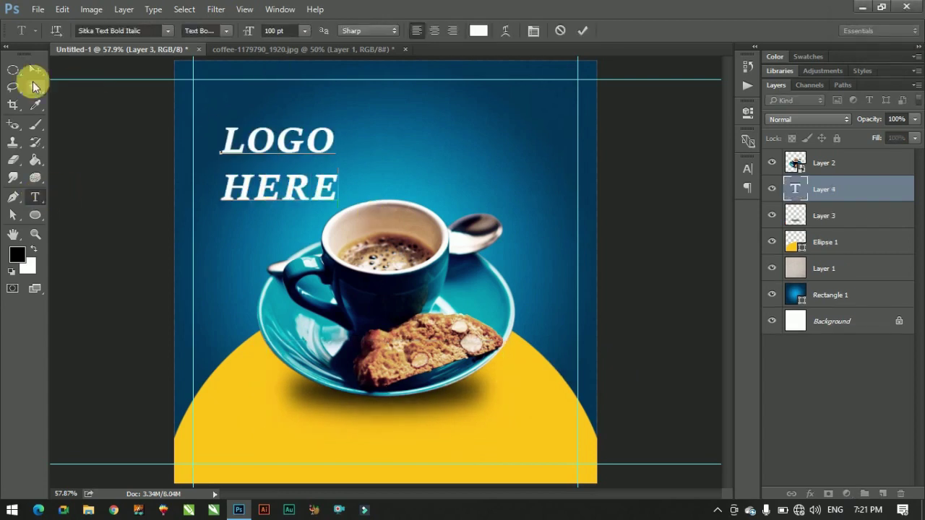
Style the logo text in Script MT Bold, no all caps, sampled yellow, 70 pt leading
click(748, 168)
click(636, 268)
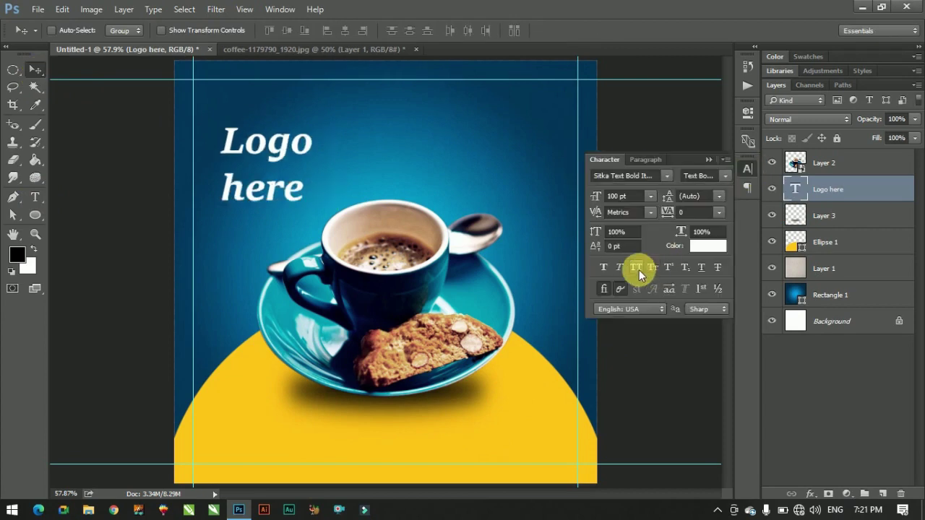
click(665, 175)
scroll(719, 307, up, 5)
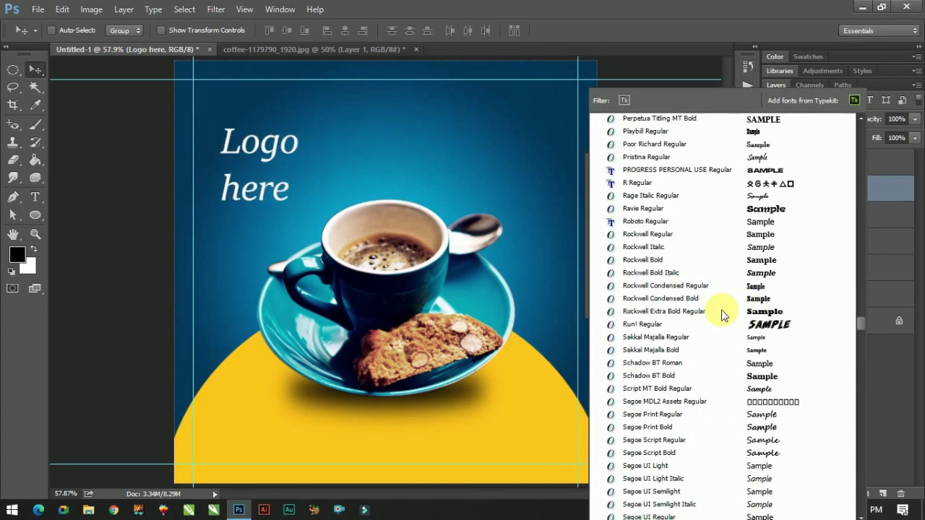
click(754, 388)
click(699, 244)
click(520, 361)
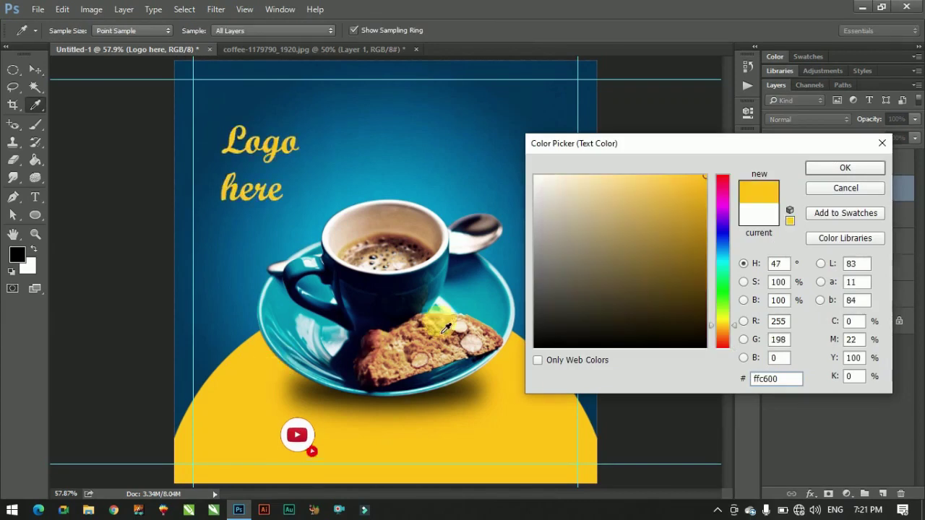
click(845, 167)
mouse_move(681, 202)
mouse_down()
mouse_move(671, 203)
mouse_move(697, 202)
mouse_up()
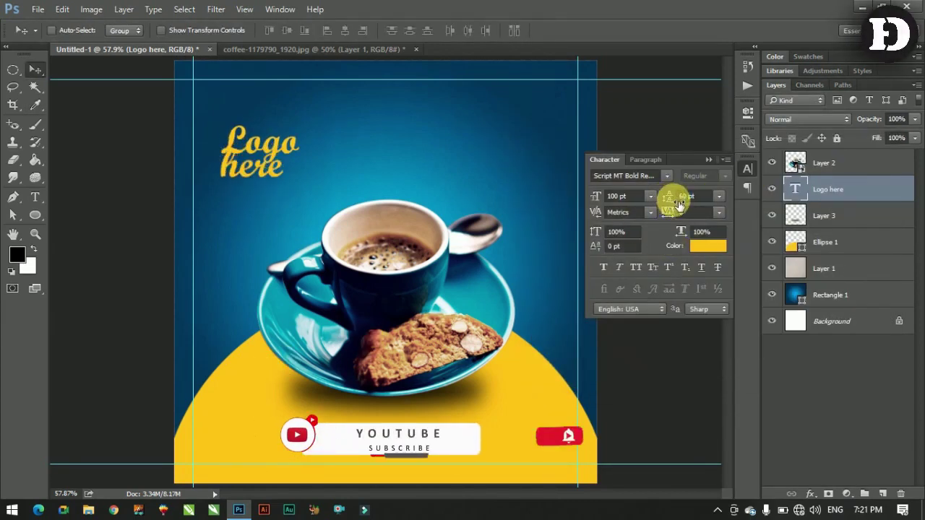
key(t)
Correct the text to 'Logo Here', shrink it into the top-left corner, and start a text line above the cup
drag(222, 173, 235, 174)
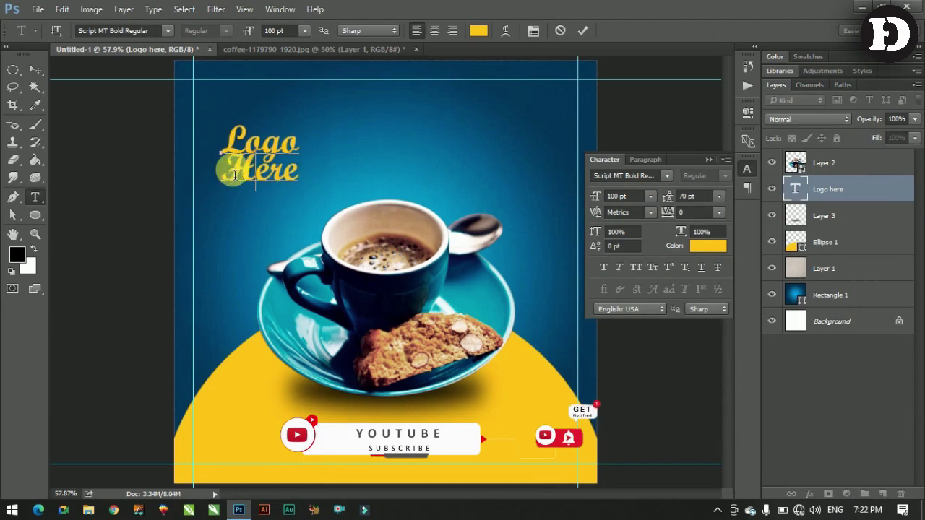
text(H)
click(35, 69)
key(ctrl+t)
mouse_move(299, 192)
mouse_down()
mouse_move(252, 104)
mouse_move(227, 127)
mouse_up()
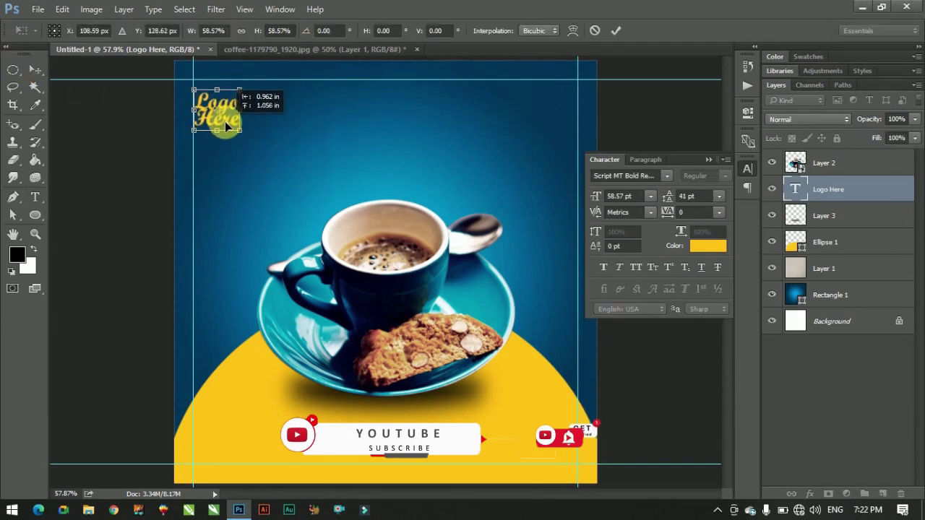
key(Return)
click(709, 159)
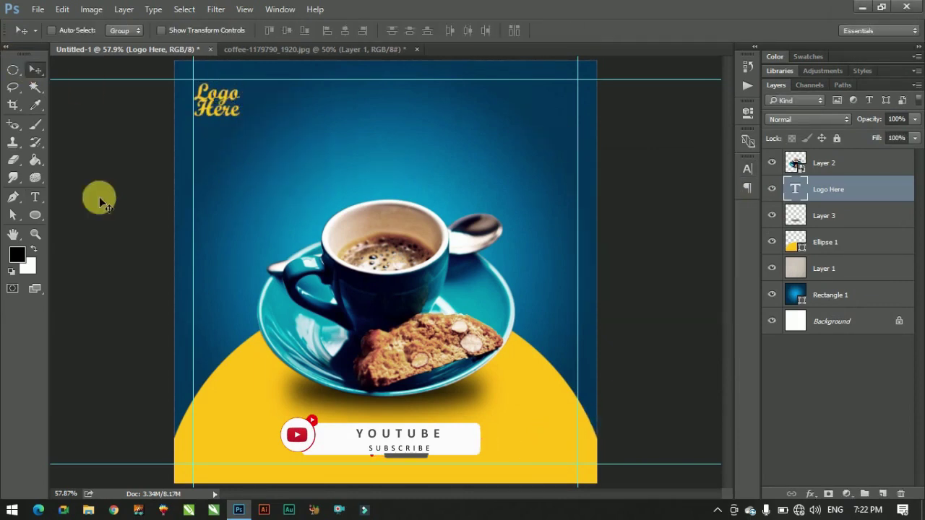
click(36, 198)
click(337, 192)
Finish the Coffee text, move it up-left, make it white and enlarge it
text(Coffee)
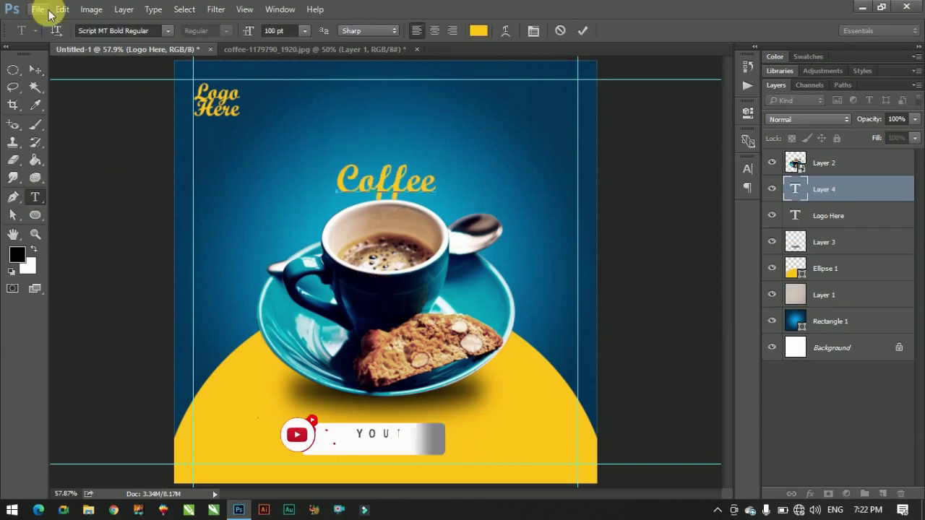
click(35, 69)
drag(394, 165, 379, 143)
click(747, 169)
click(709, 246)
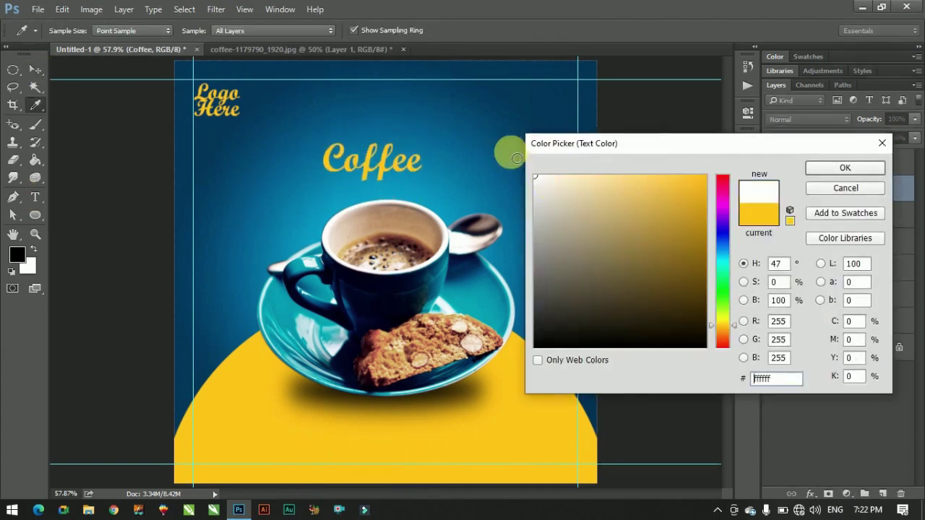
click(844, 167)
click(746, 167)
key(ctrl+t)
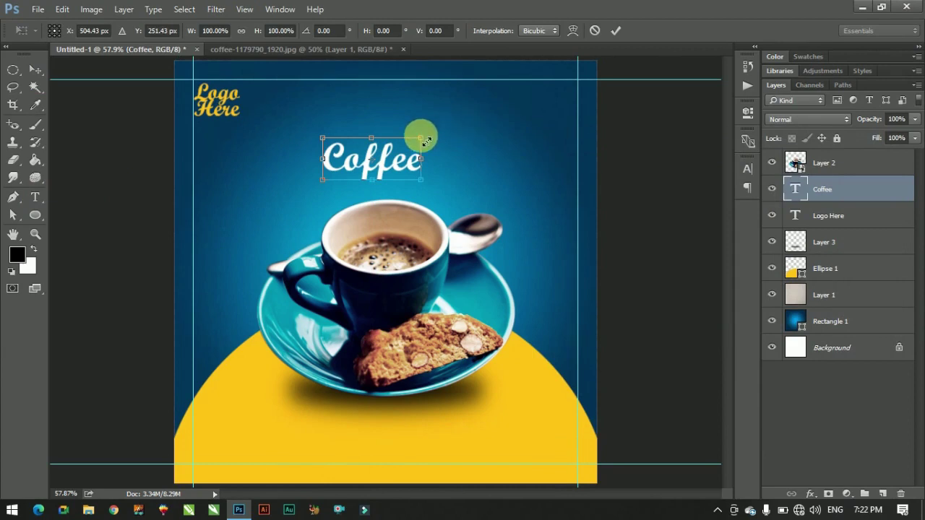
drag(426, 140, 493, 103)
key(Return)
Add a 'your choice' text line and move it to Coffee's upper right
key(t)
click(237, 225)
text(hub)
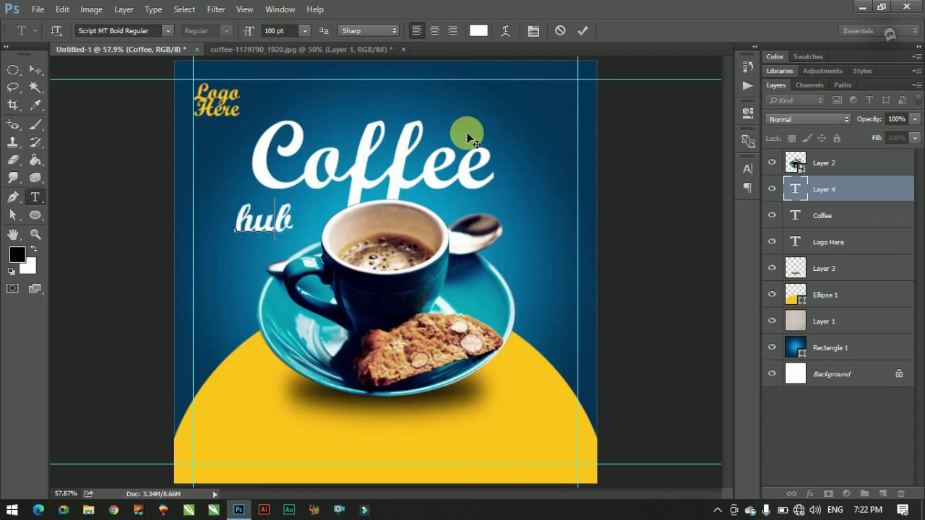
key(BackSpace)
key(BackSpace)
key(BackSpace)
text(choice)
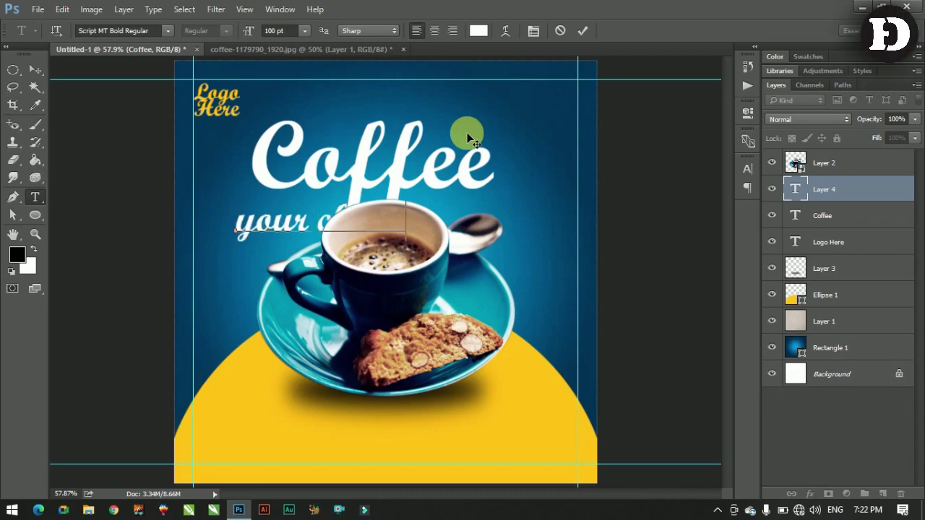
click(34, 70)
drag(266, 229, 461, 140)
Shrink 'your choice' and colour it yellow sampled from the poster
key(ctrl+t)
drag(599, 154, 509, 137)
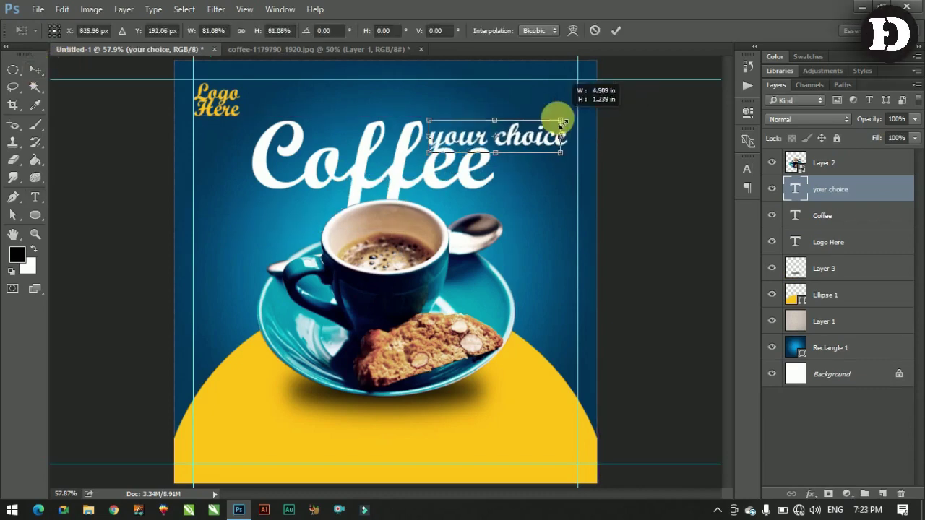
key(Return)
click(747, 169)
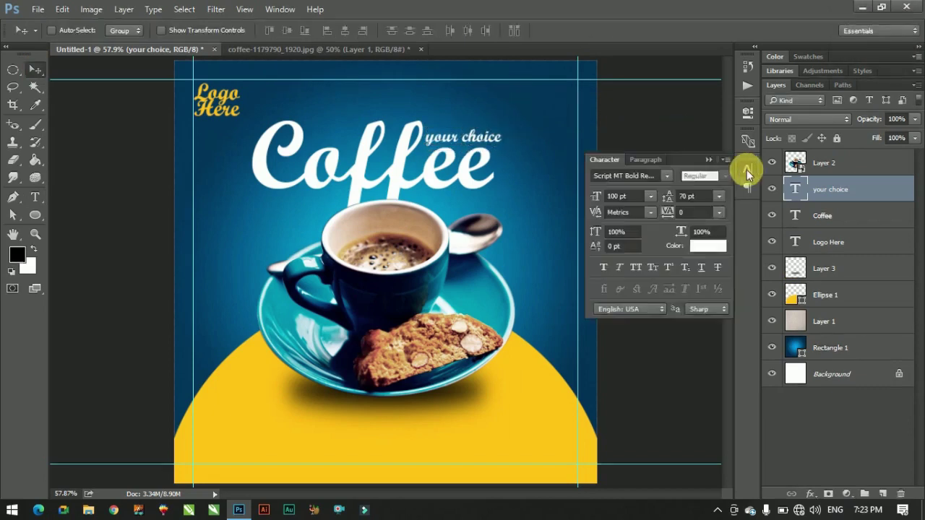
click(708, 245)
click(481, 420)
click(821, 176)
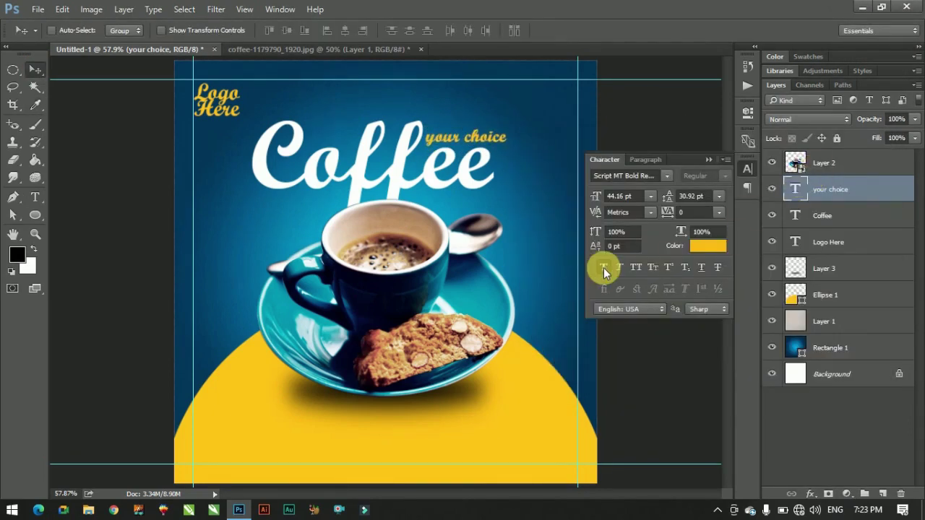
click(708, 159)
shift+click(837, 215)
Tilt both headline texts slightly counter-clockwise and nudge them down
key(ctrl+t)
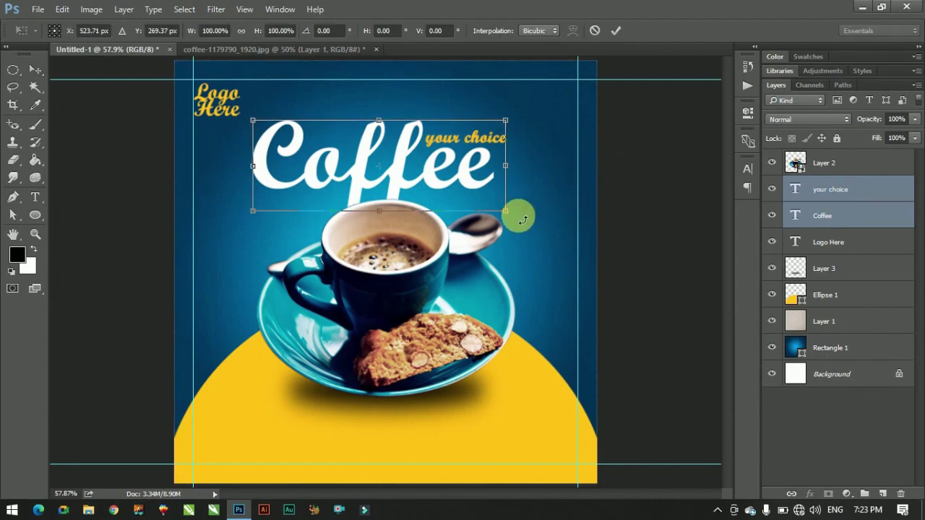
drag(522, 219, 520, 201)
key(Return)
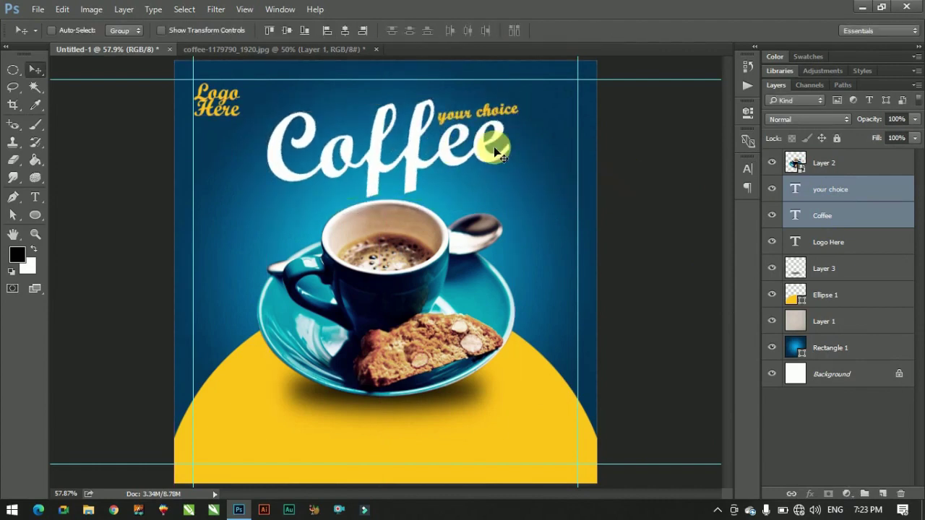
key(Down)
key(Down)
key(Down)
key(Down)
key(Down)
key(Down)
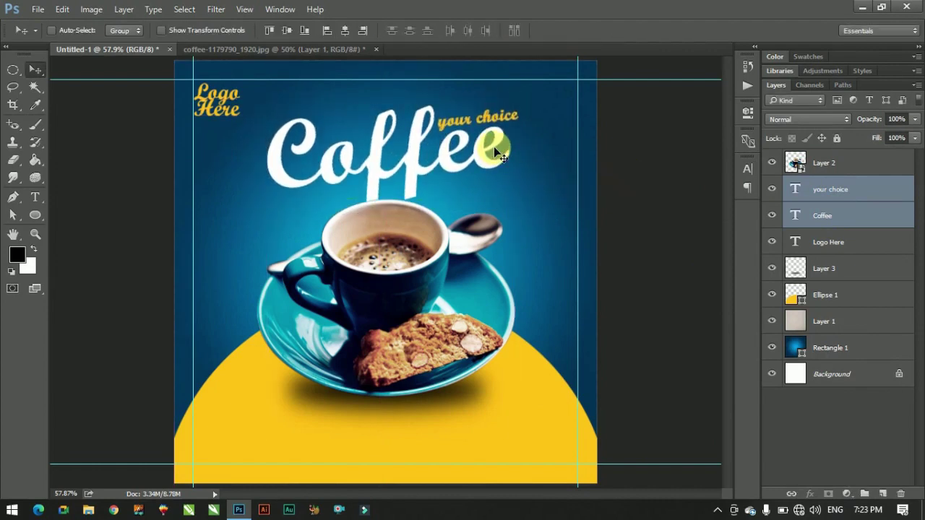
Colour Coffee yellow sampled from the semicircle, keeping 'your choice' white
click(826, 215)
click(748, 169)
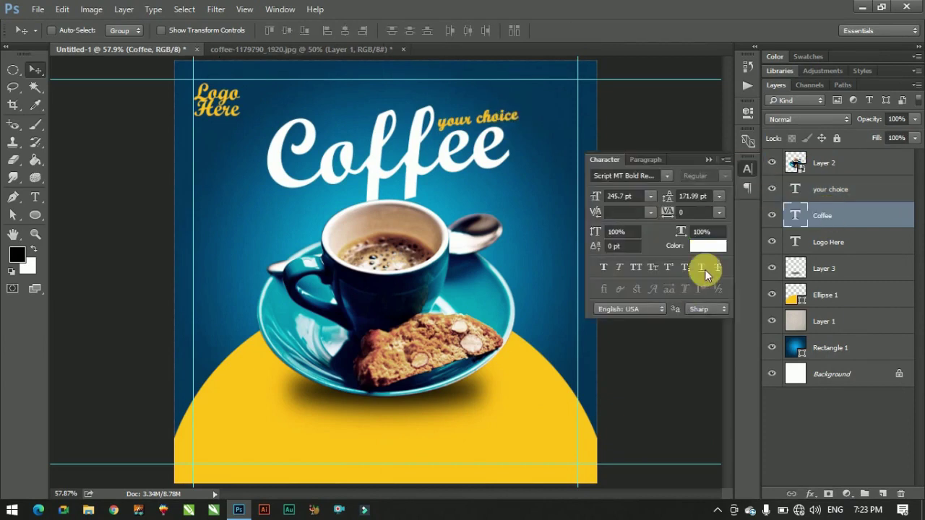
click(702, 268)
click(532, 407)
drag(701, 216, 705, 176)
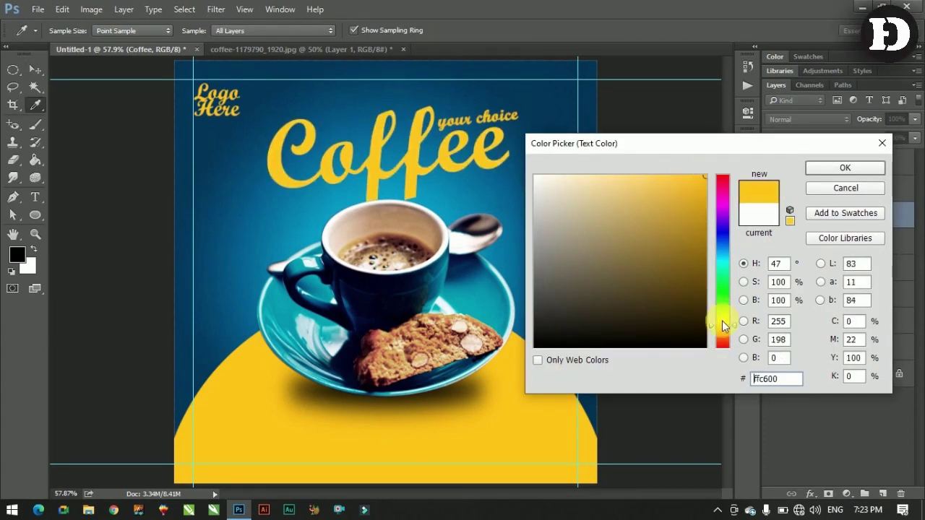
drag(723, 325, 723, 331)
click(845, 168)
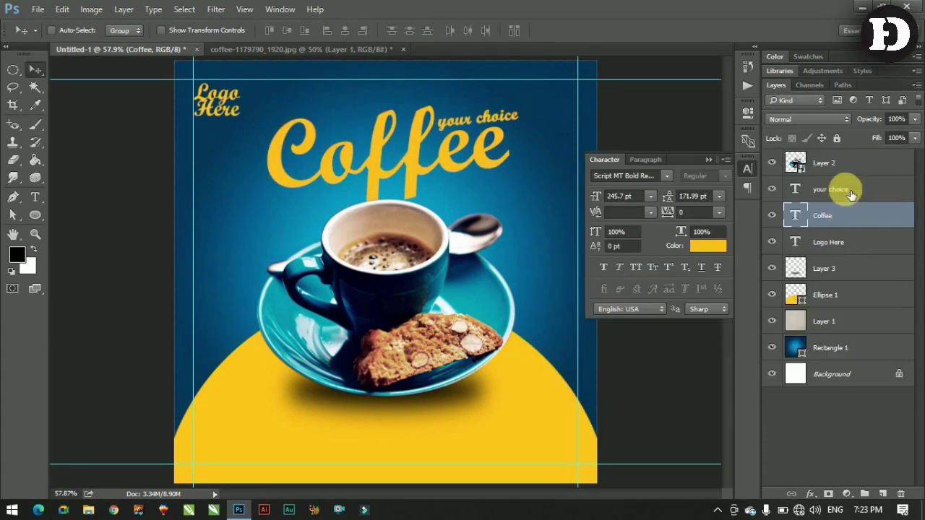
click(851, 190)
click(724, 243)
click(502, 162)
key(Escape)
click(709, 164)
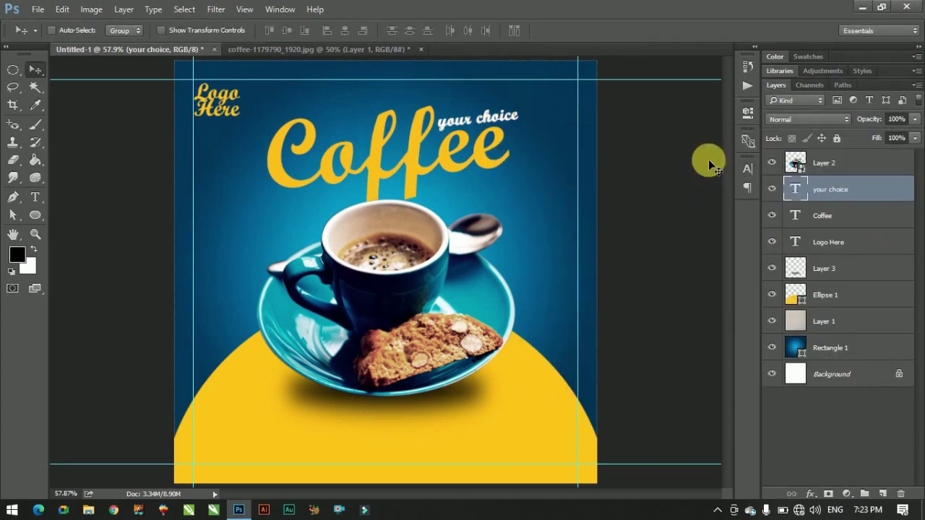
Add a drop shadow layer effect to the Coffee text
click(896, 216)
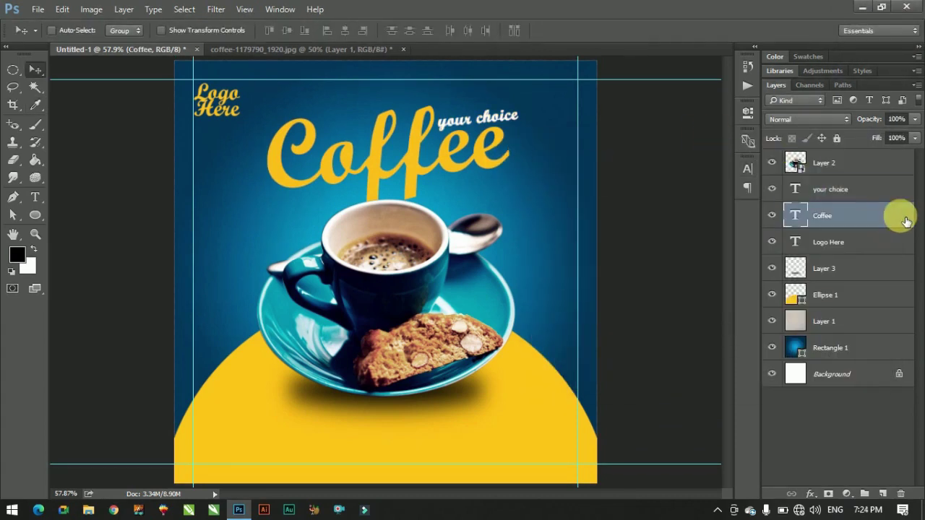
double_click(906, 221)
click(237, 314)
mouse_move(388, 76)
mouse_down()
mouse_move(605, 6)
mouse_move(606, 16)
mouse_up()
key(Return)
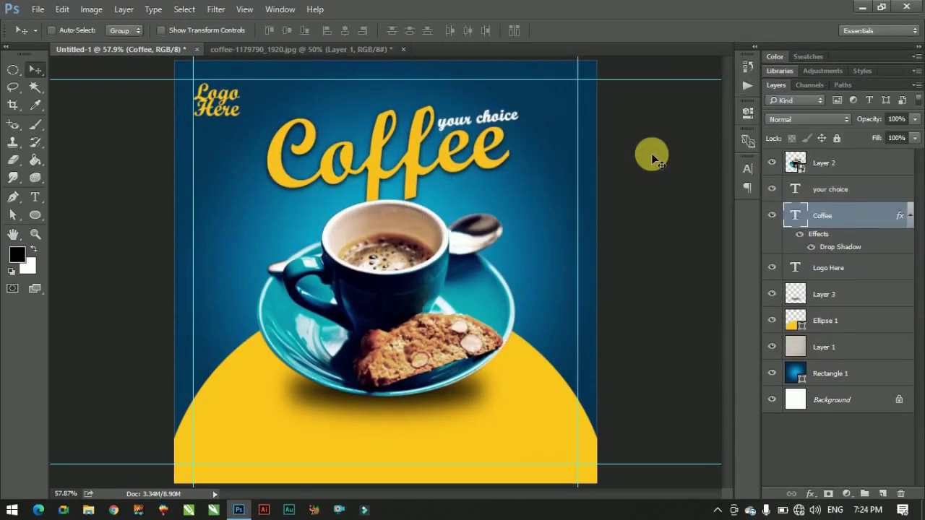
Change the Coffee font to Badcats Regular
click(748, 169)
click(692, 176)
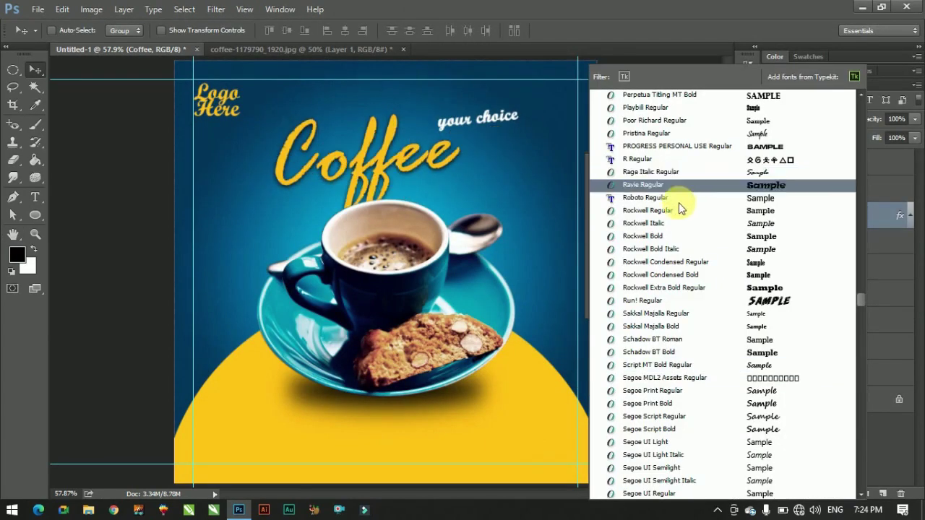
text(bad)
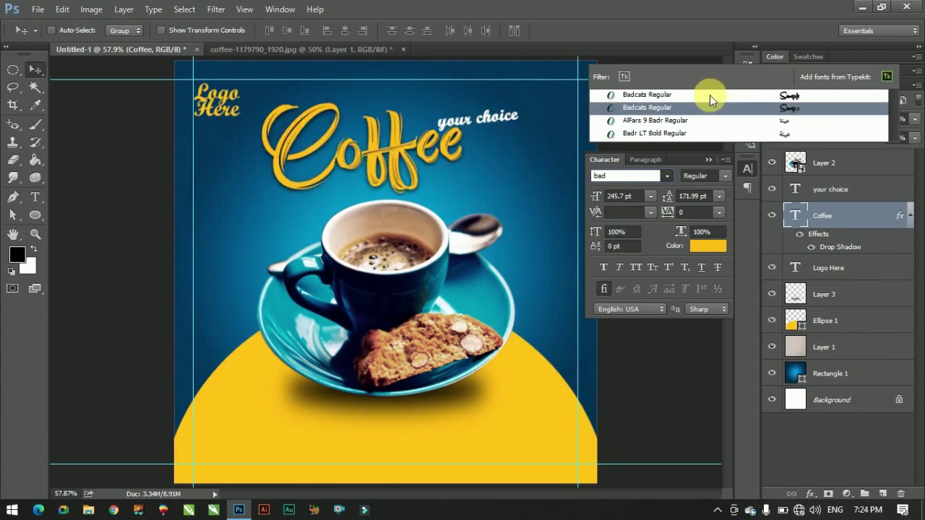
click(656, 95)
click(709, 159)
Enlarge and reposition Coffee, then place 'your choice' beside it
drag(405, 154, 420, 160)
key(ctrl+t)
mouse_move(485, 193)
mouse_down()
mouse_move(534, 251)
mouse_move(528, 245)
mouse_up()
key(Return)
drag(438, 175, 446, 156)
click(831, 189)
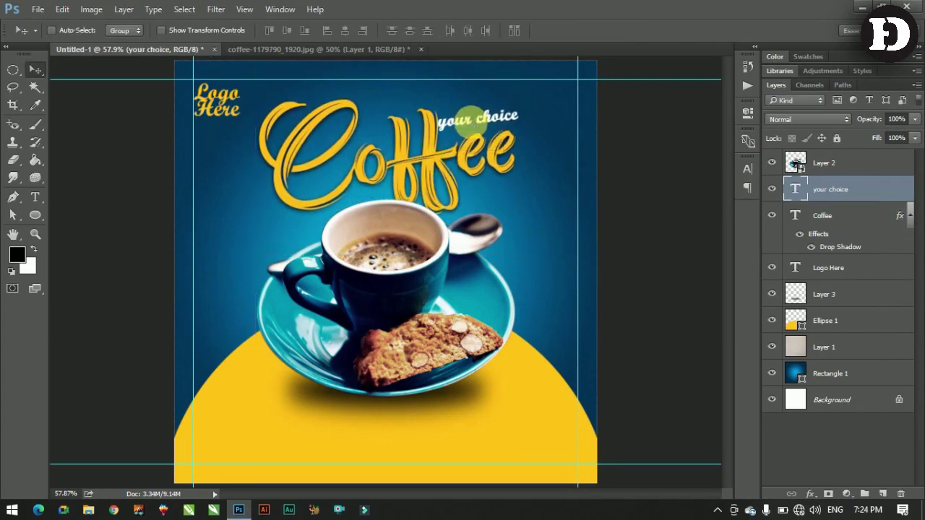
drag(472, 125, 476, 127)
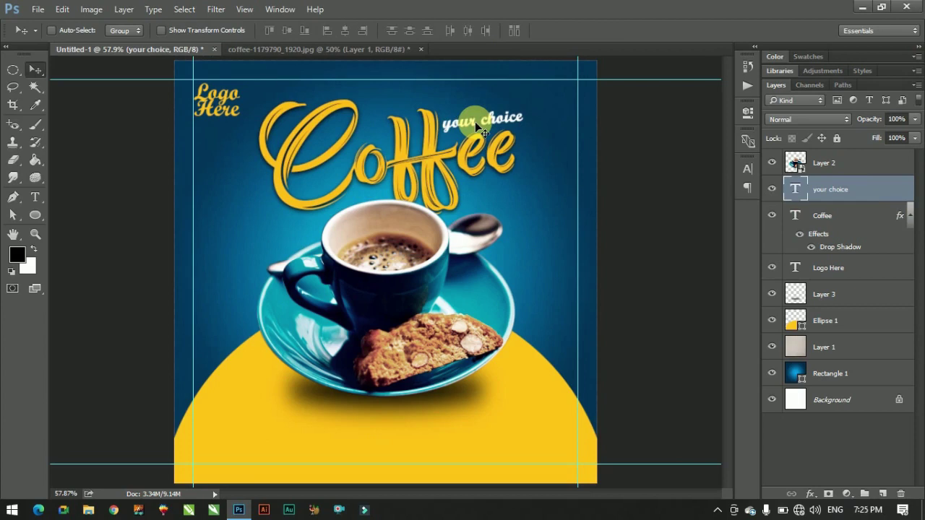
key(ctrl)
Review Coffee's drop shadow settings, keeping the shadow on
click(822, 216)
click(748, 169)
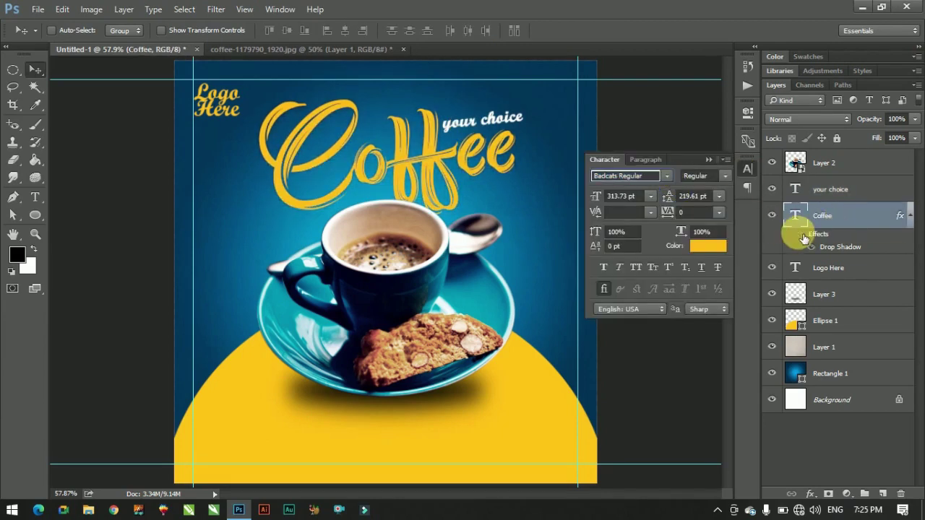
click(865, 229)
click(748, 168)
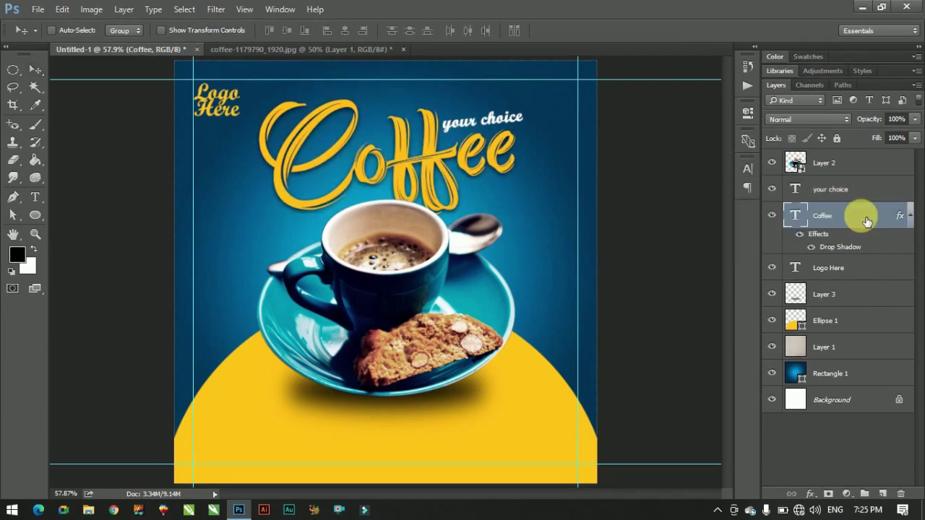
double_click(868, 222)
click(260, 314)
drag(357, 59, 609, 47)
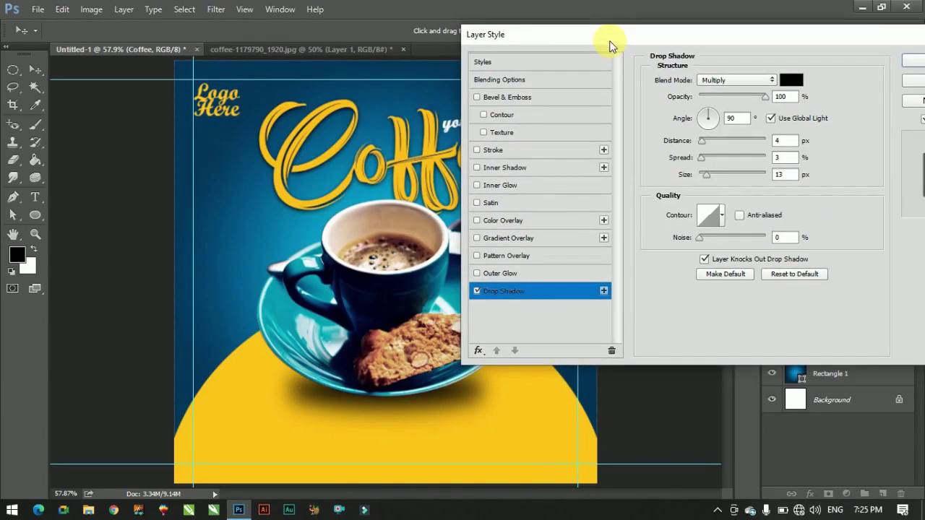
click(476, 290)
click(476, 290)
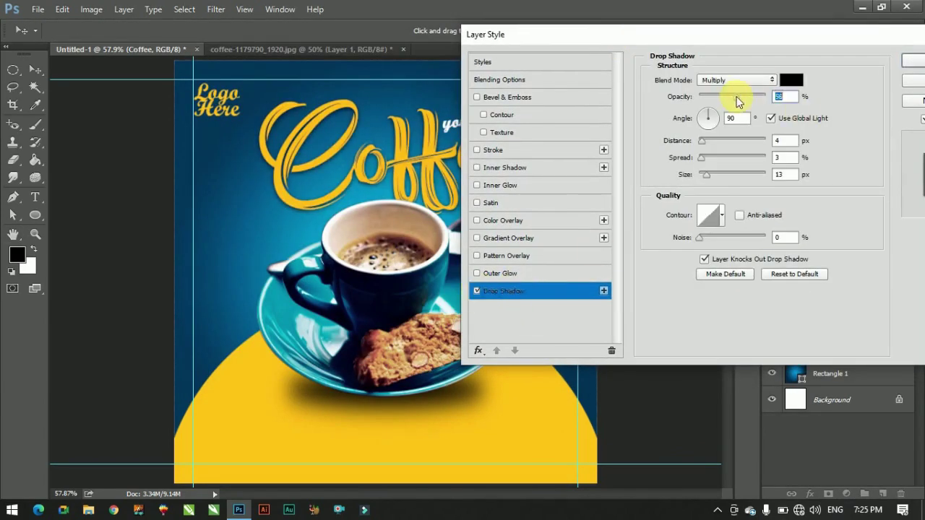
key(Return)
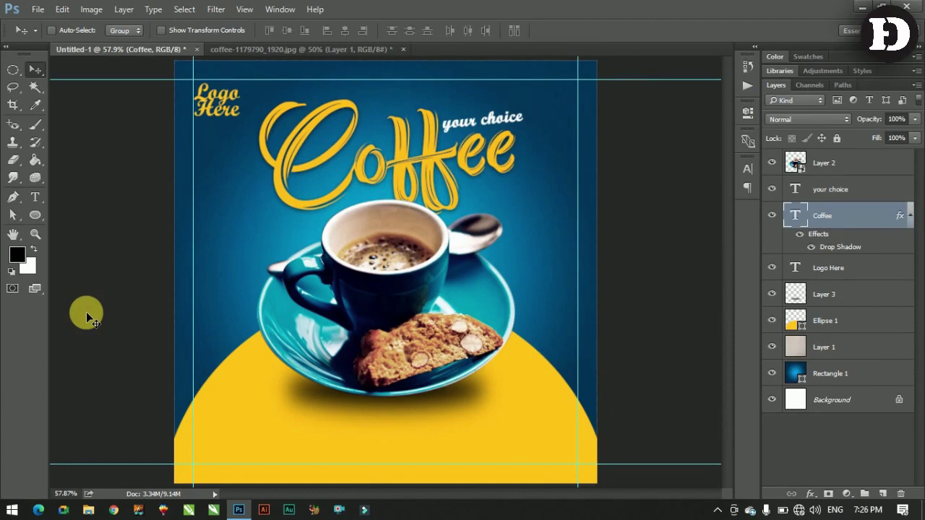
Draw a small dark blue rounded rectangle button at the bottom left
right_click(35, 215)
click(87, 223)
mouse_move(195, 445)
mouse_down()
mouse_move(235, 465)
mouse_move(263, 462)
mouse_up()
click(556, 187)
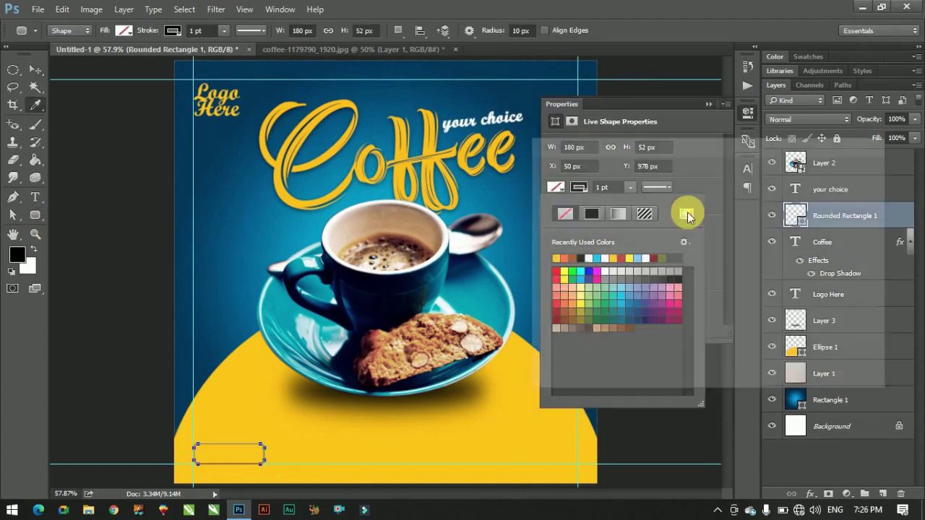
click(687, 214)
key(Return)
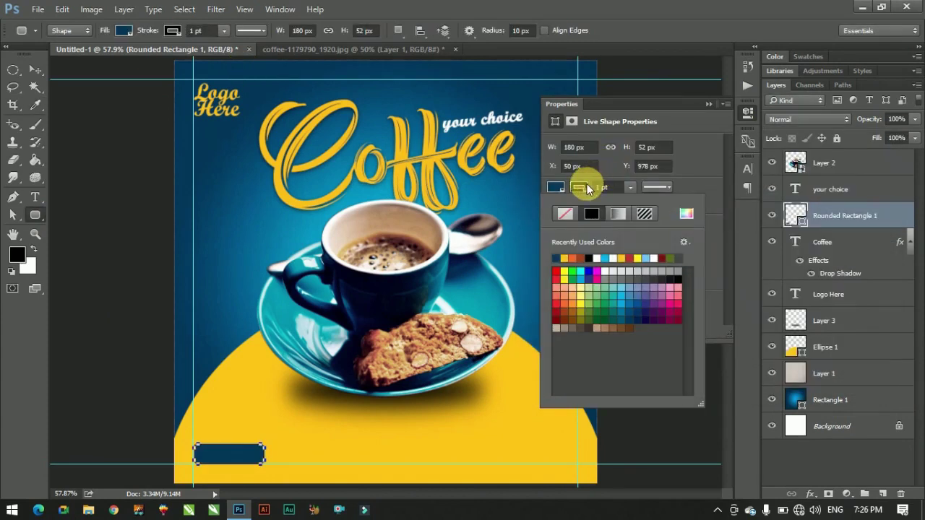
key(Escape)
Add Order Now text at 48 pt in Arial Black
key(t)
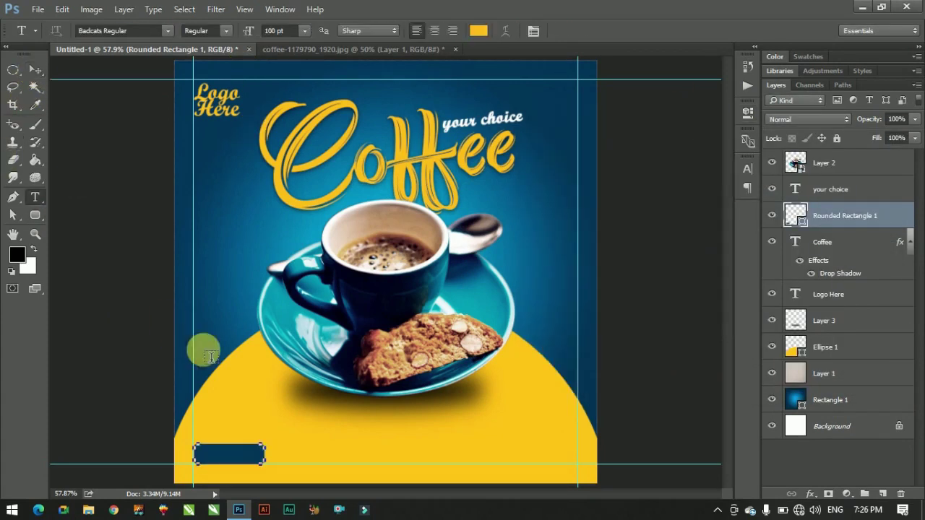
click(384, 439)
text(Order Now)
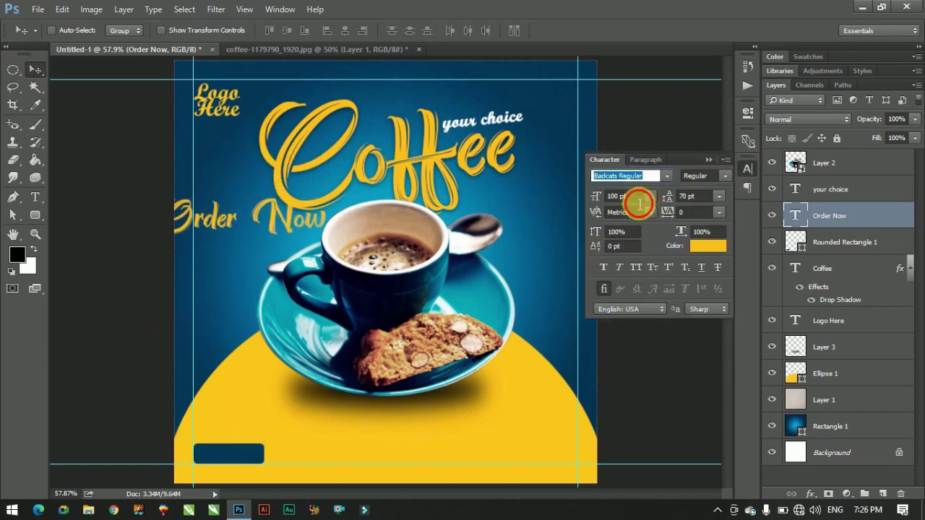
click(651, 196)
click(640, 316)
click(650, 195)
click(640, 396)
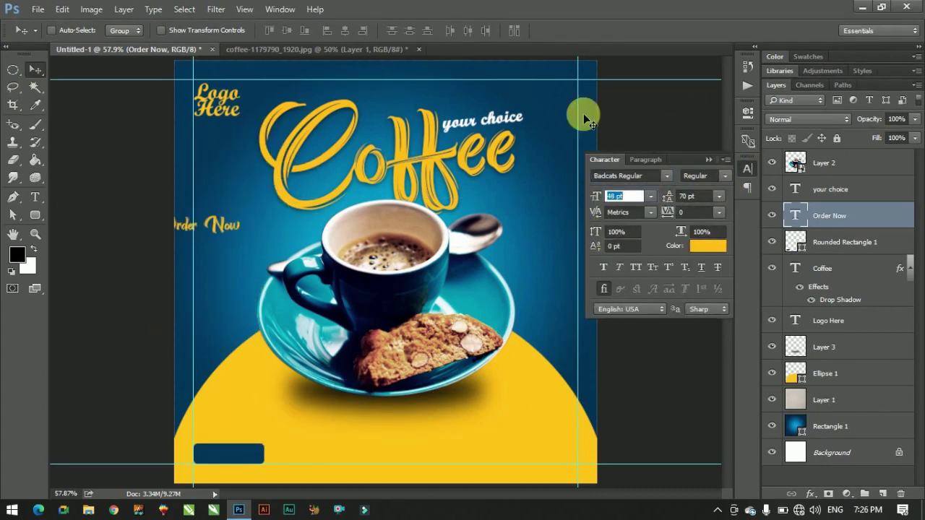
click(667, 176)
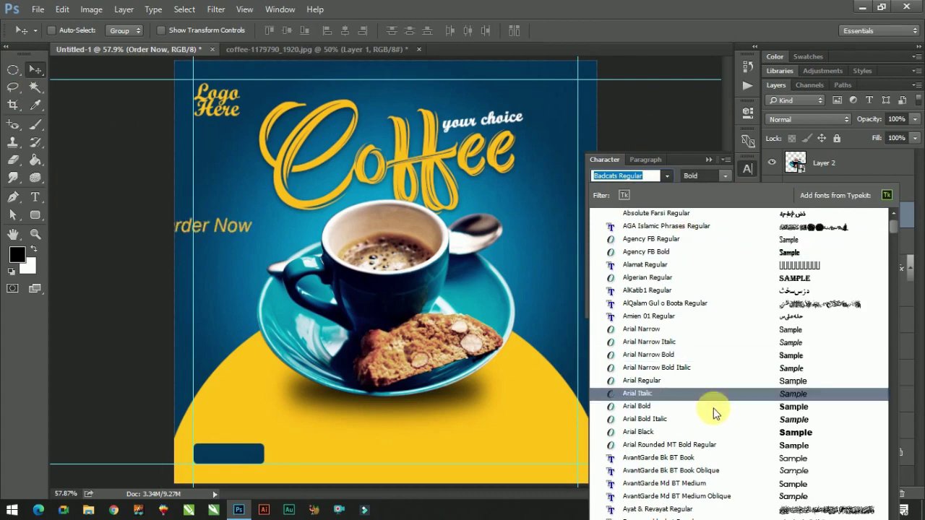
click(712, 432)
Move Order Now onto the button, make it white and shrink it to fit
drag(325, 255, 365, 480)
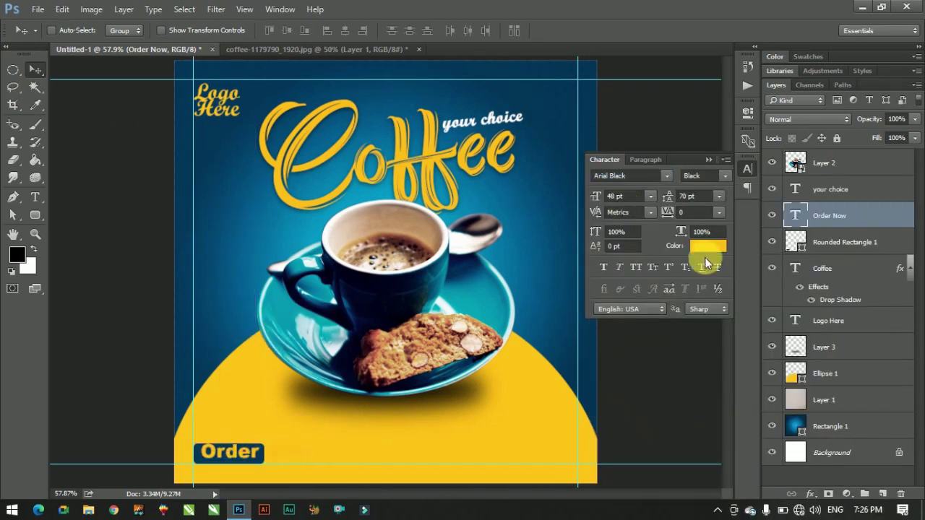
click(708, 246)
click(541, 182)
click(842, 165)
key(ctrl+t)
drag(309, 447, 267, 444)
key(Return)
Set Order Now to Bookman Old Style Bold Italic
click(666, 175)
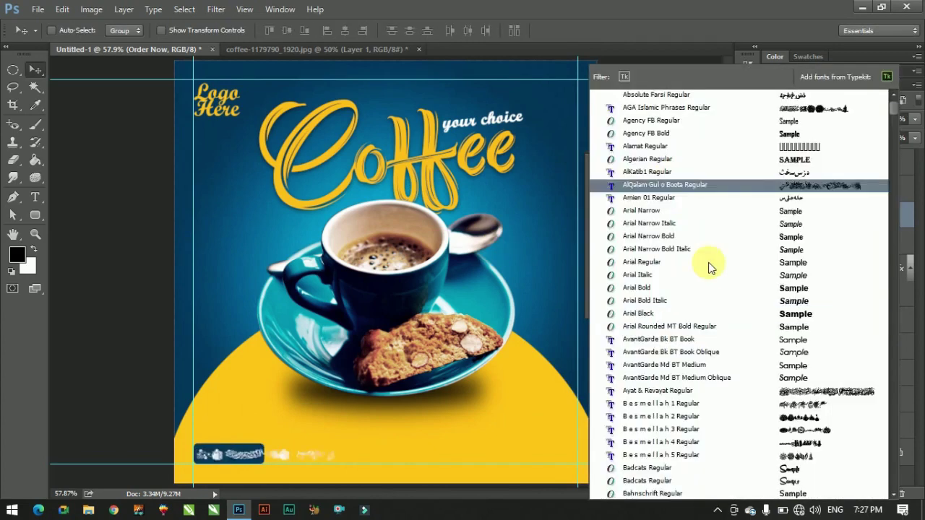
scroll(716, 289, down, 10)
click(779, 213)
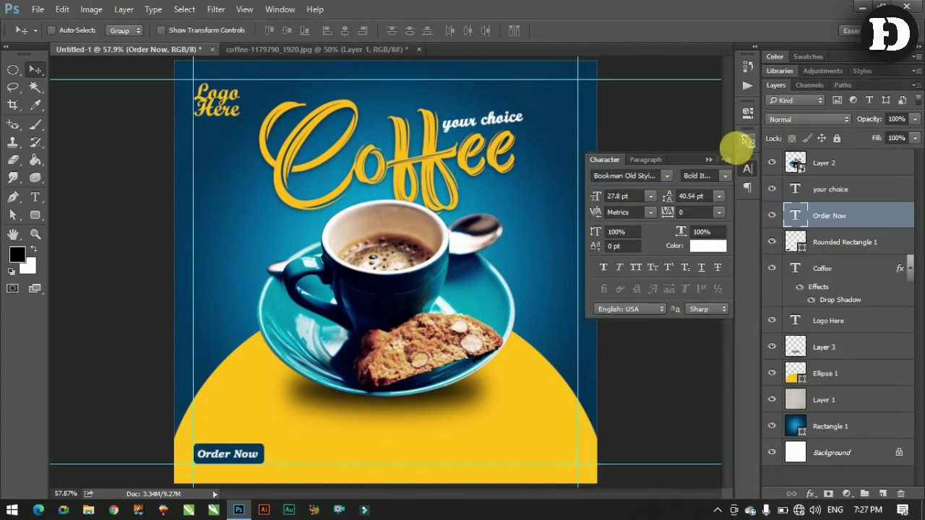
click(747, 168)
ctrl+click(838, 242)
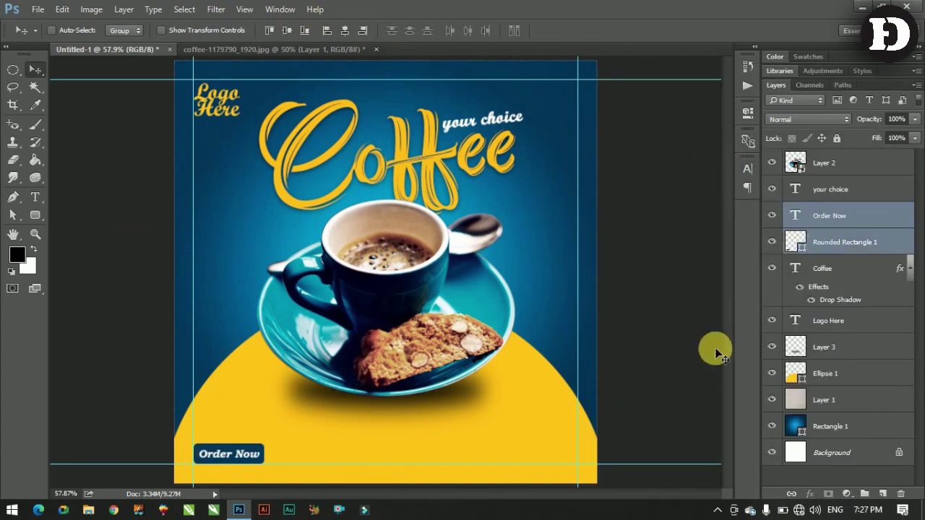
click(832, 189)
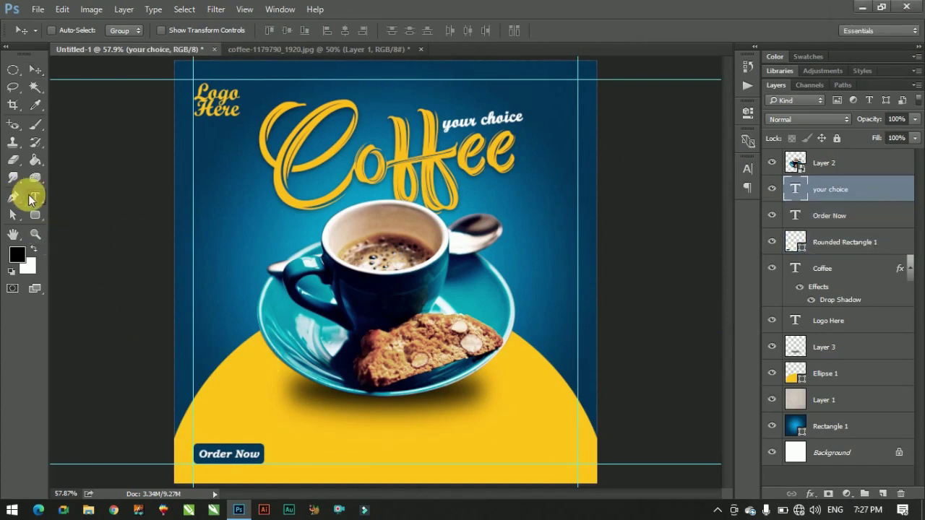
Type the phone number at the bottom right and scale it down
click(34, 196)
click(406, 454)
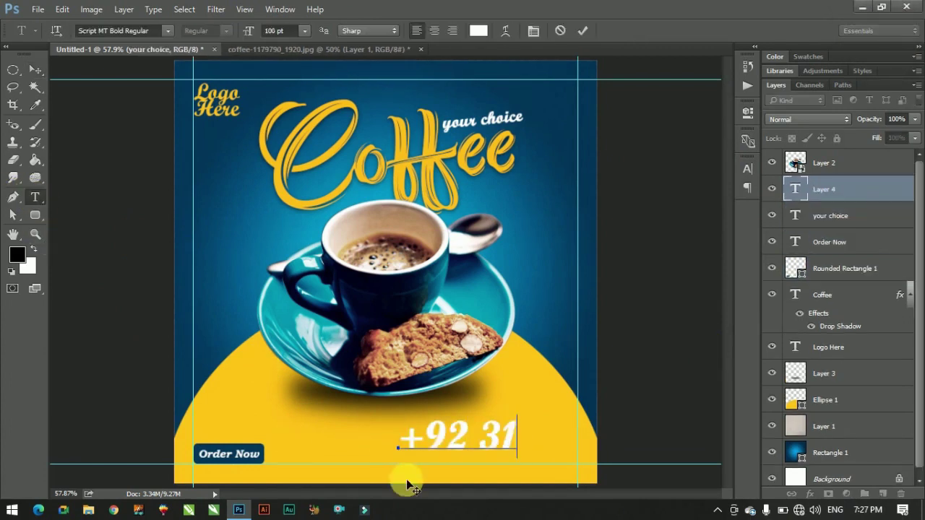
click(29, 75)
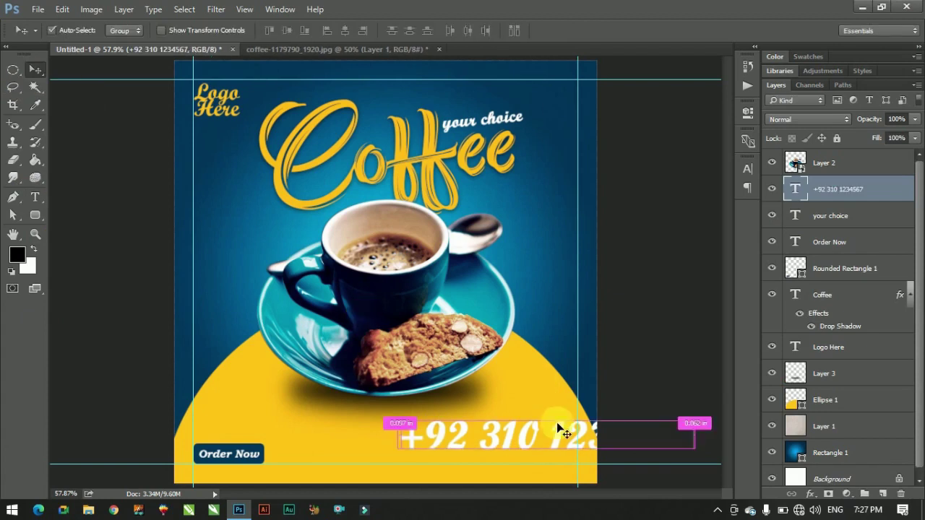
key(ctrl+t)
drag(699, 417, 578, 430)
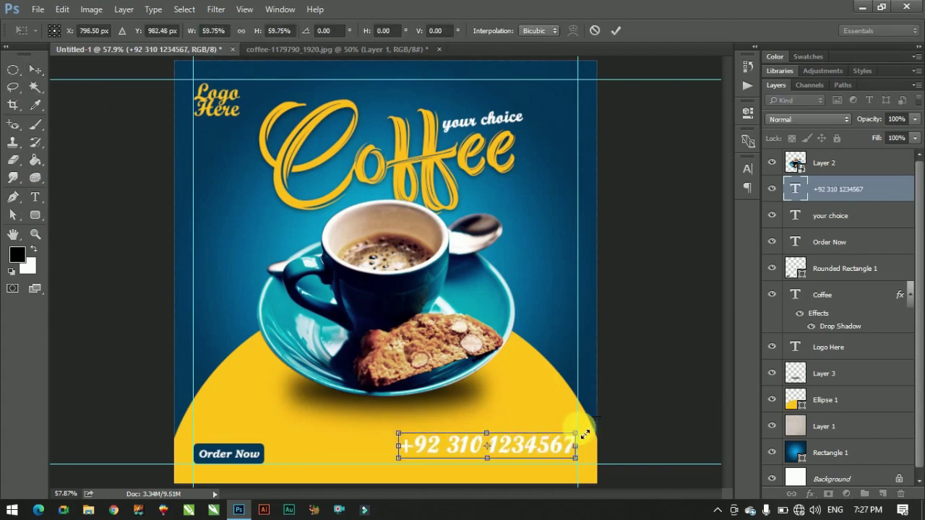
key(Return)
Colour the phone number dark navy and nudge it into place
click(748, 168)
click(716, 267)
click(248, 126)
key(Return)
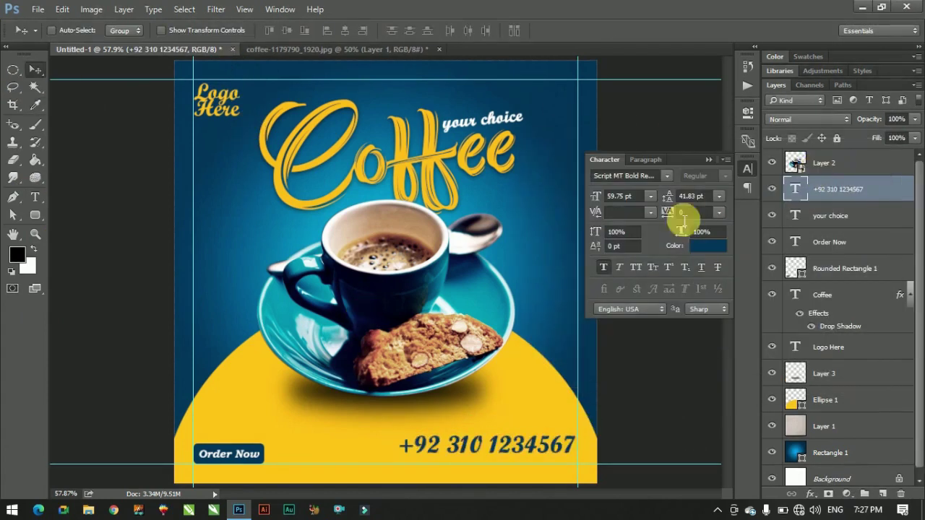
click(712, 157)
drag(517, 437, 522, 441)
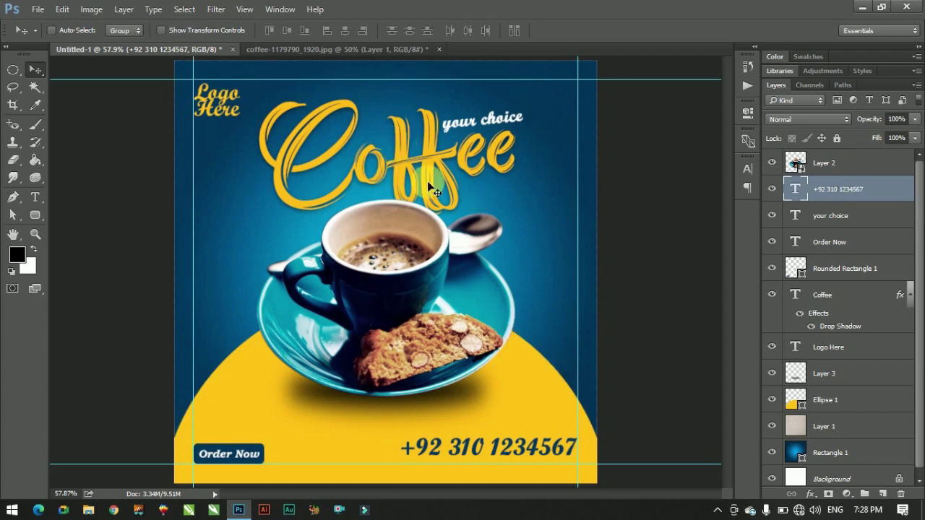
Type the website address, shrink it and place it under the phone number
key(t)
click(296, 442)
text(w)
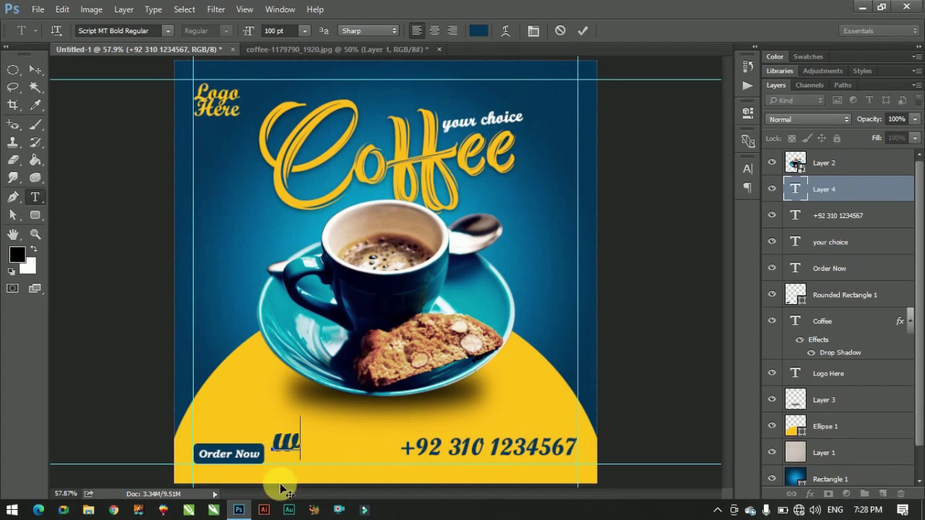
text(ww.youtube.com/e)
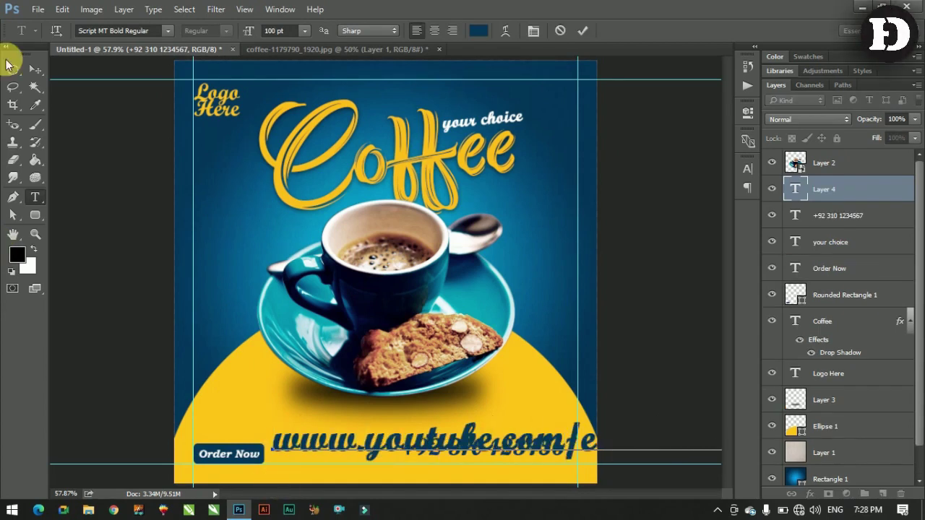
click(7, 65)
key(ctrl+t)
drag(268, 413, 607, 506)
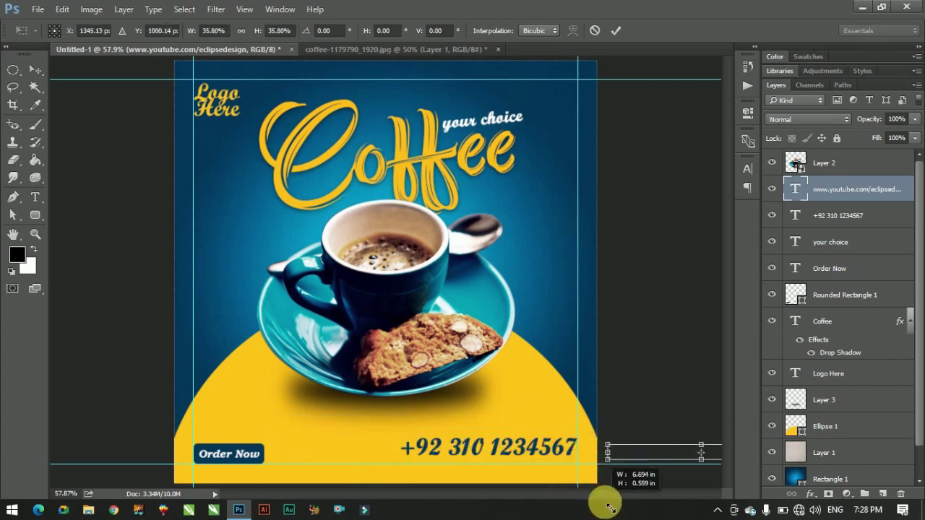
key(Return)
drag(619, 451, 419, 462)
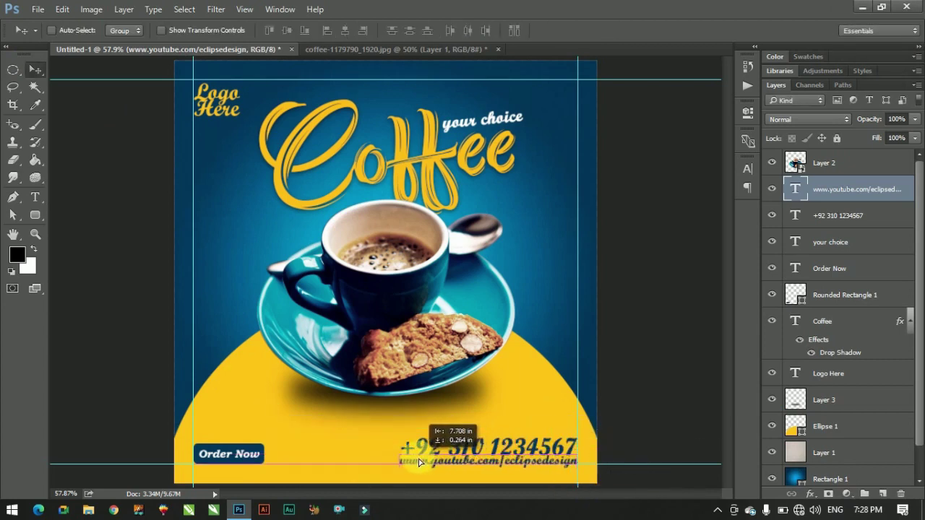
Set both the phone number and website lines to Palatino Linotype Bold Italic
shift+click(839, 215)
click(747, 168)
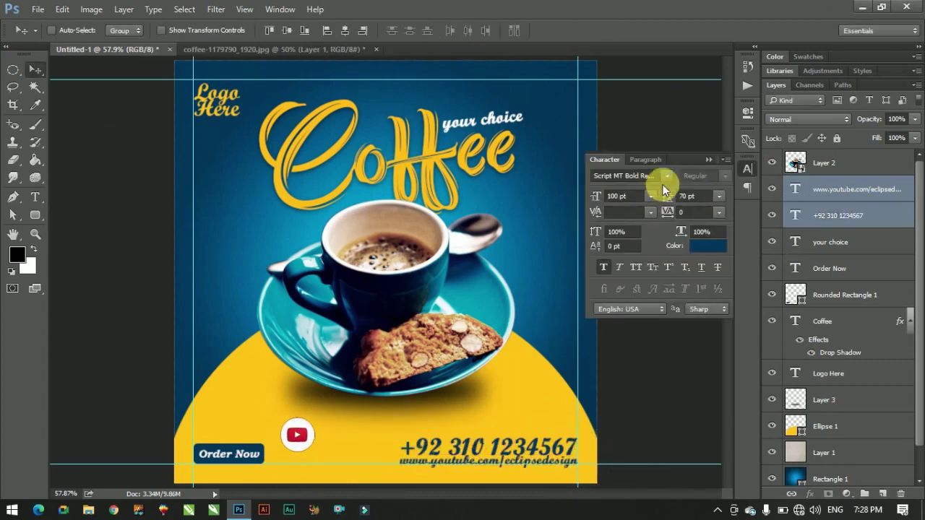
click(672, 181)
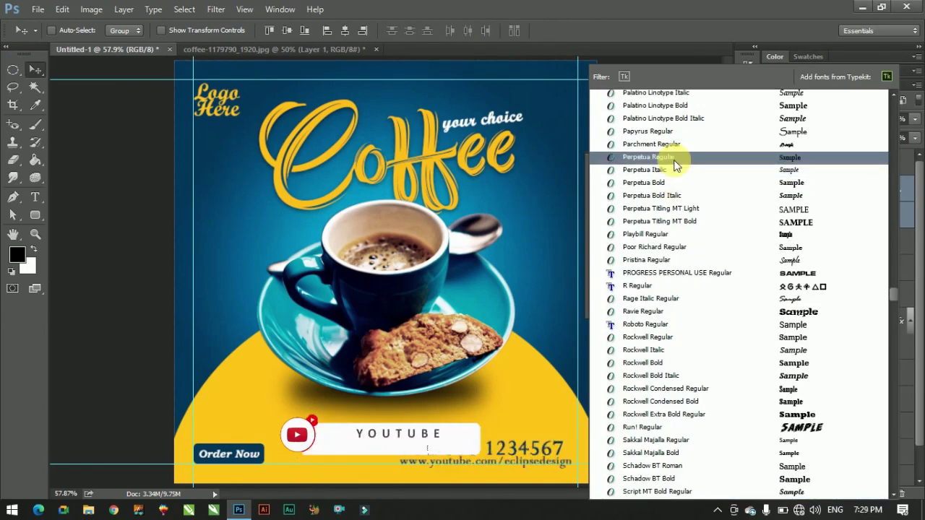
click(672, 118)
click(643, 200)
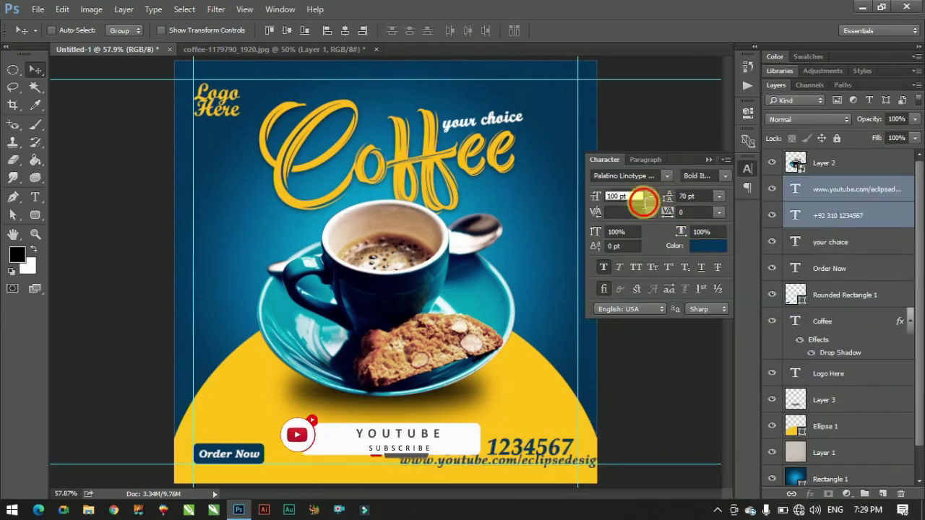
click(567, 378)
key(ctrl+minus)
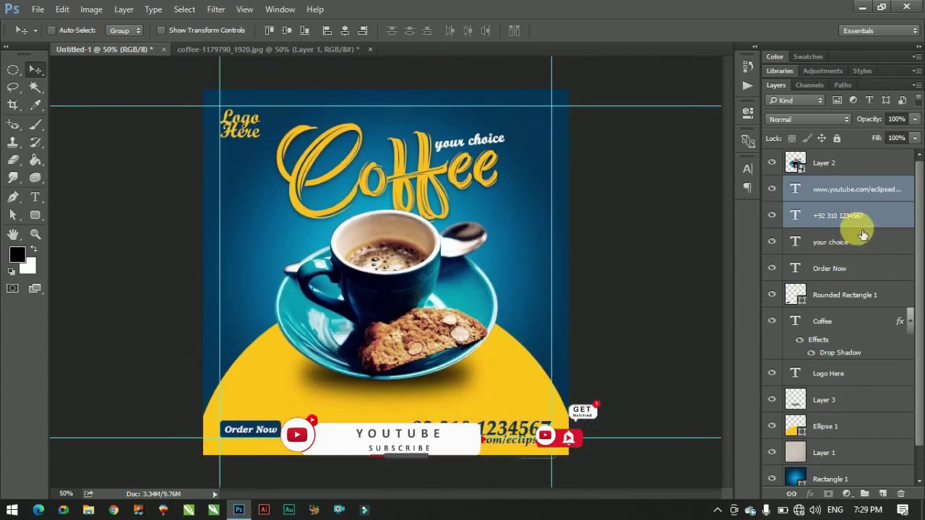
Shrink the website address to fit and view the whole poster
click(860, 216)
click(847, 189)
key(ctrl+t)
drag(558, 443, 563, 453)
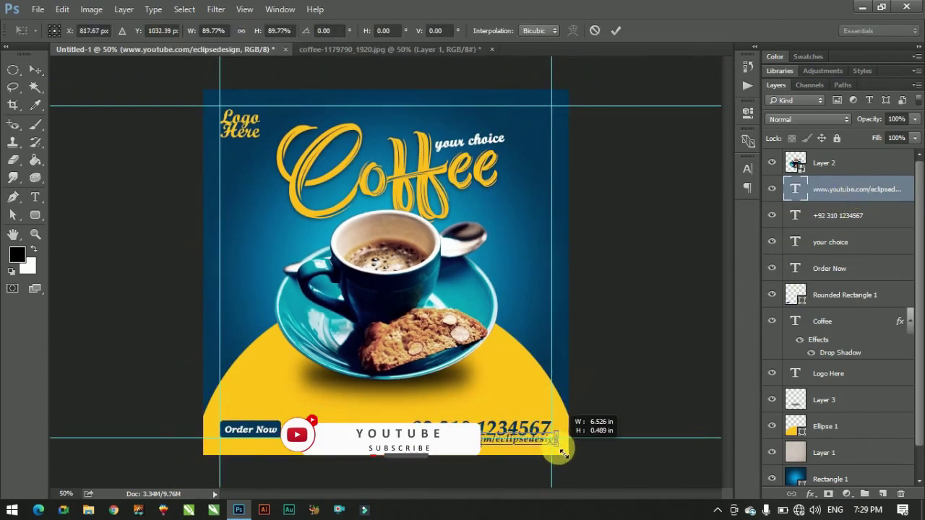
key(Return)
click(853, 217)
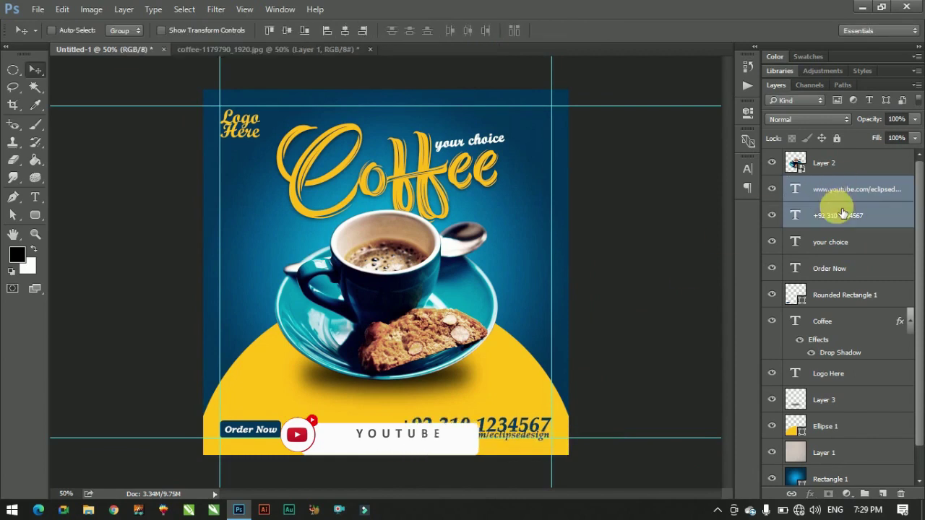
key(ctrl+0)
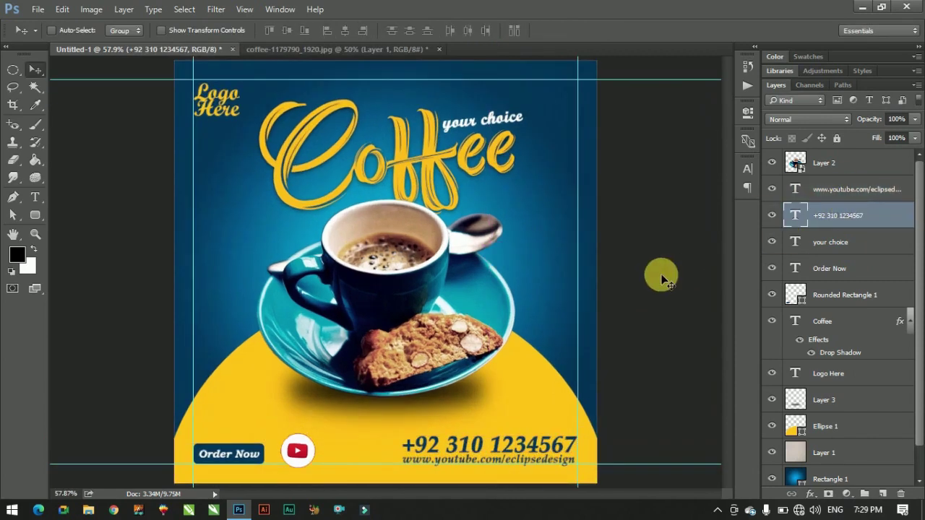
click(244, 9)
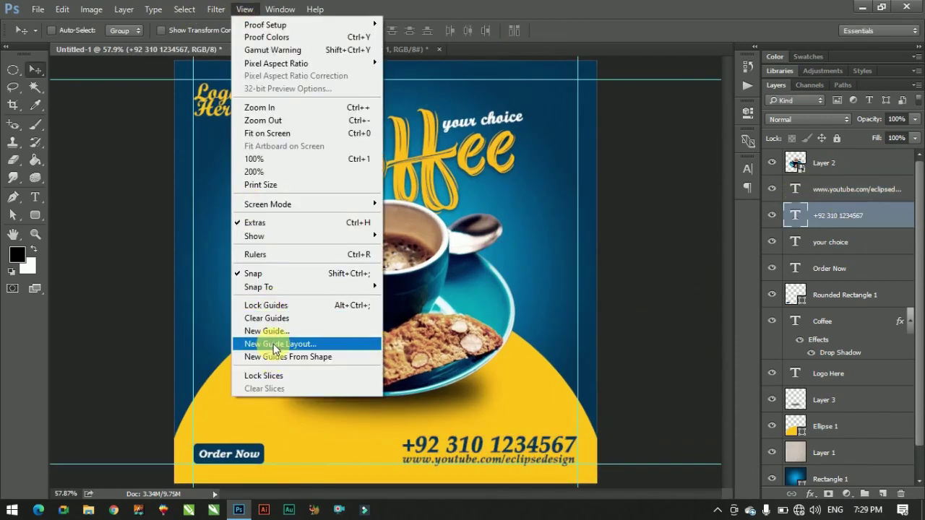
Apply a new guide layout and drag three guide lines off the poster
click(283, 342)
click(557, 124)
drag(577, 118, 663, 118)
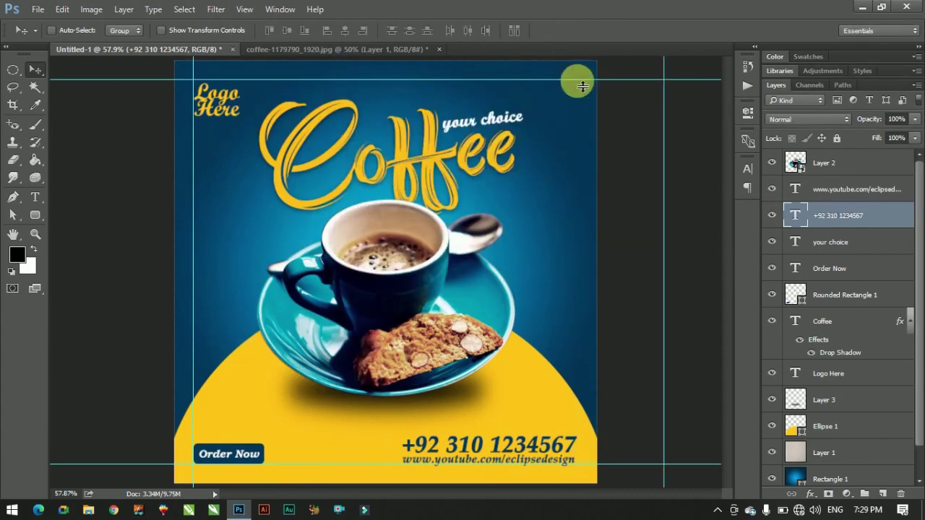
drag(580, 80, 581, 29)
drag(149, 132, 48, 164)
right_click(128, 464)
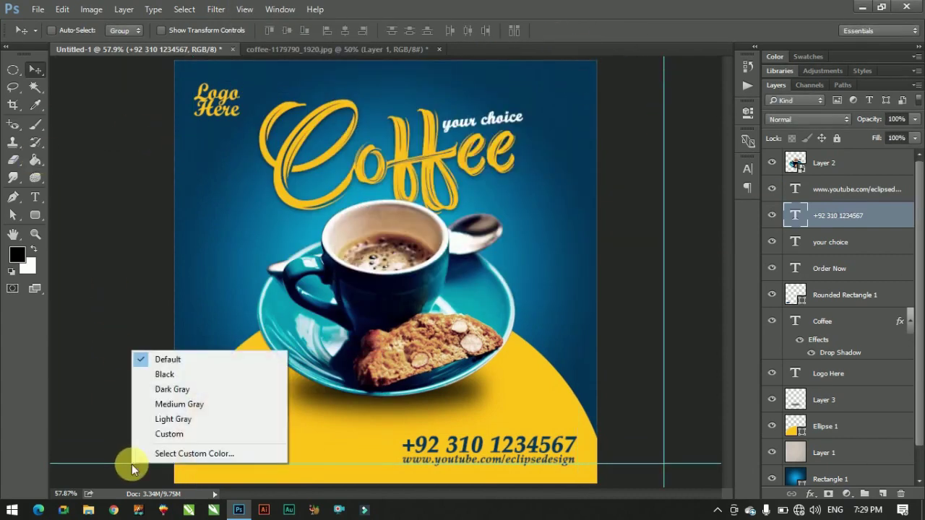
click(118, 468)
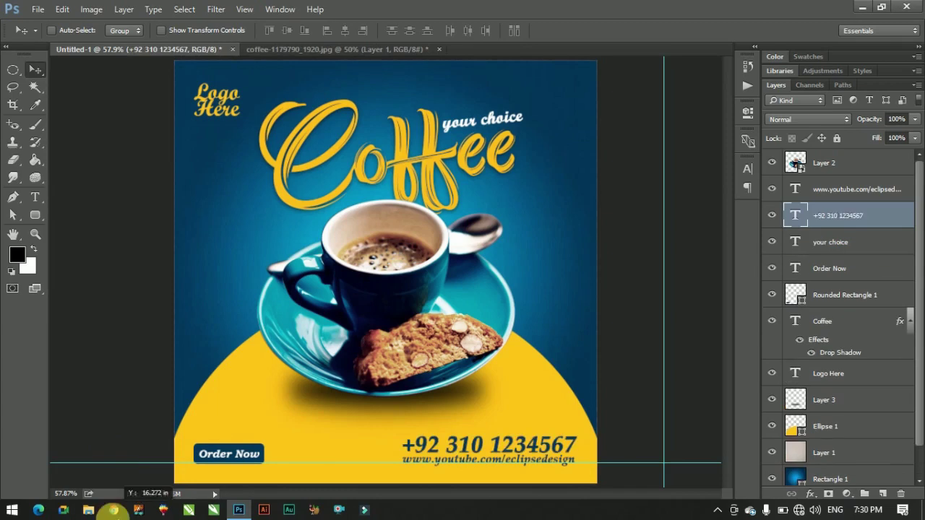